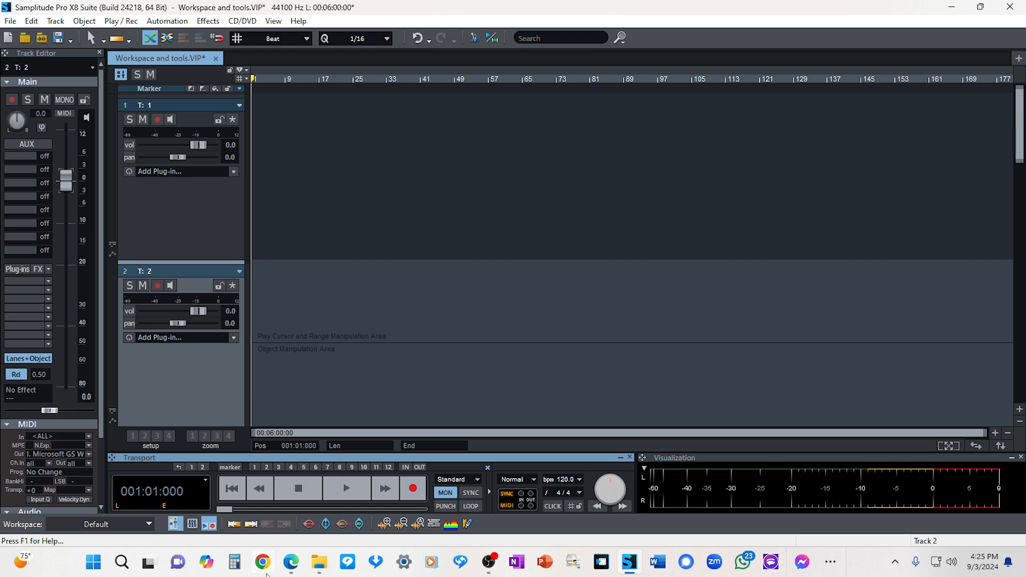
Step: Switch to Microsoft Edge and play the Toolbar Docking and Workspace video in full screen
mouse_move(314, 571)
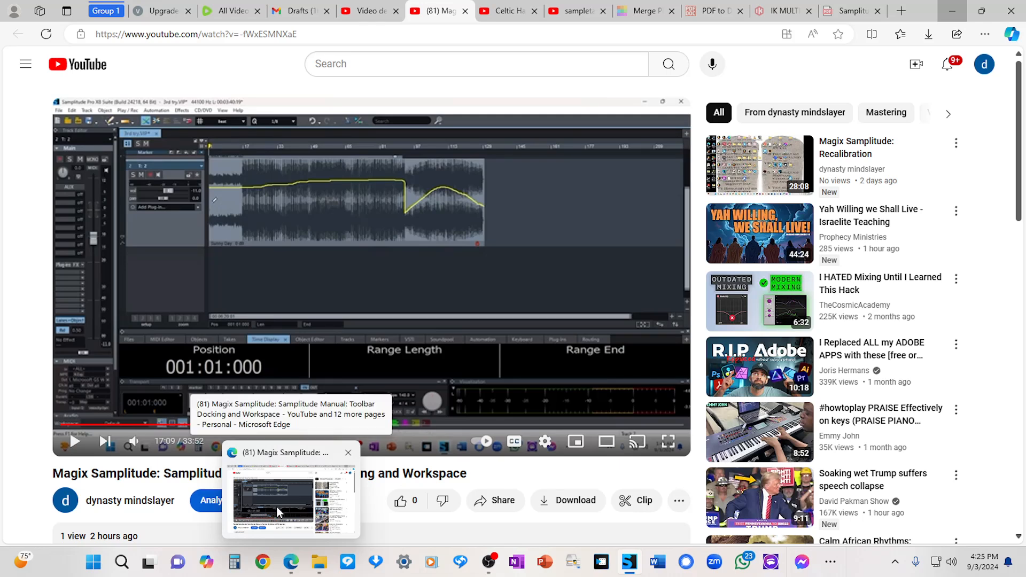
click(277, 511)
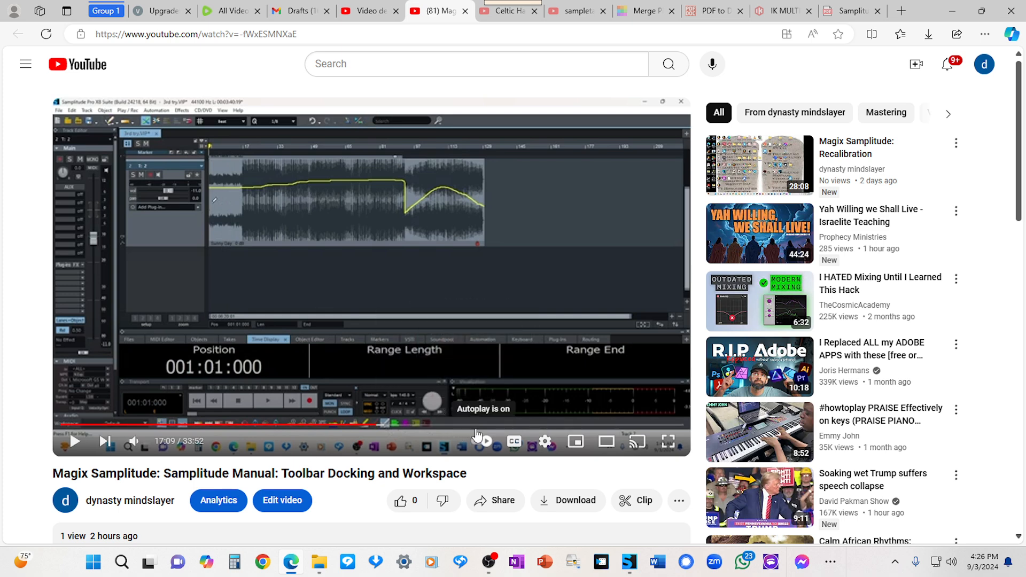
click(668, 441)
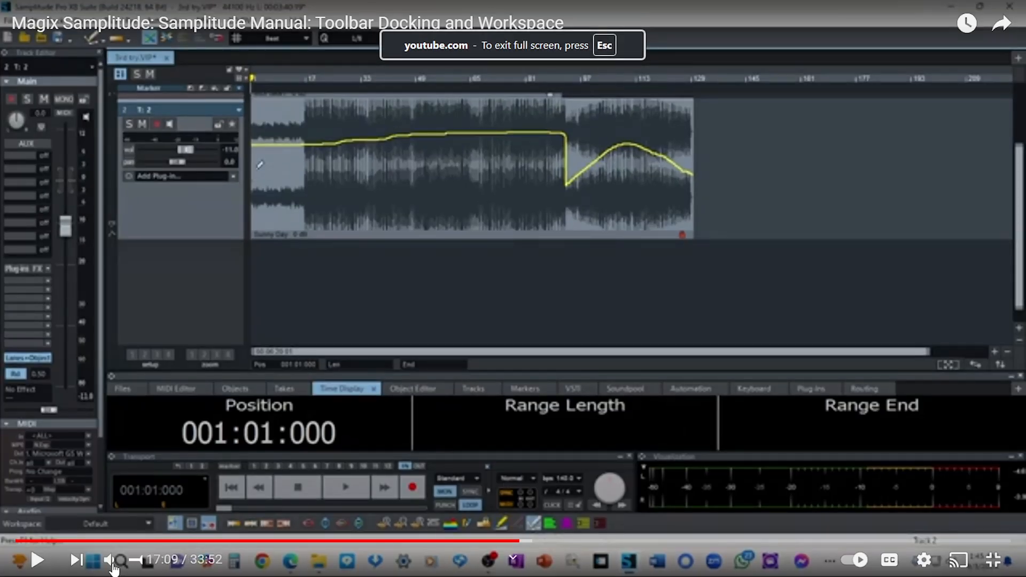
mouse_move(112, 561)
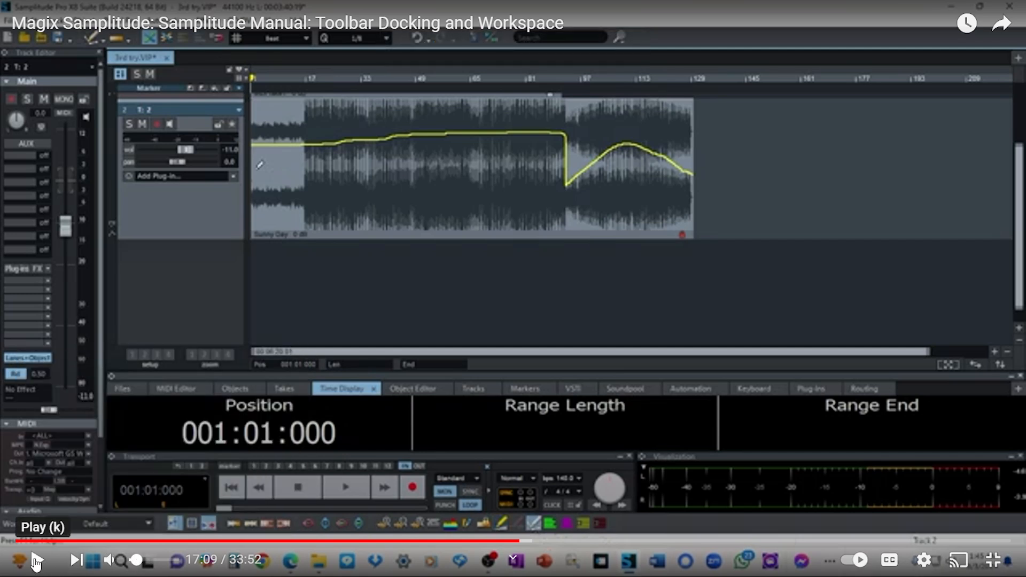
click(36, 561)
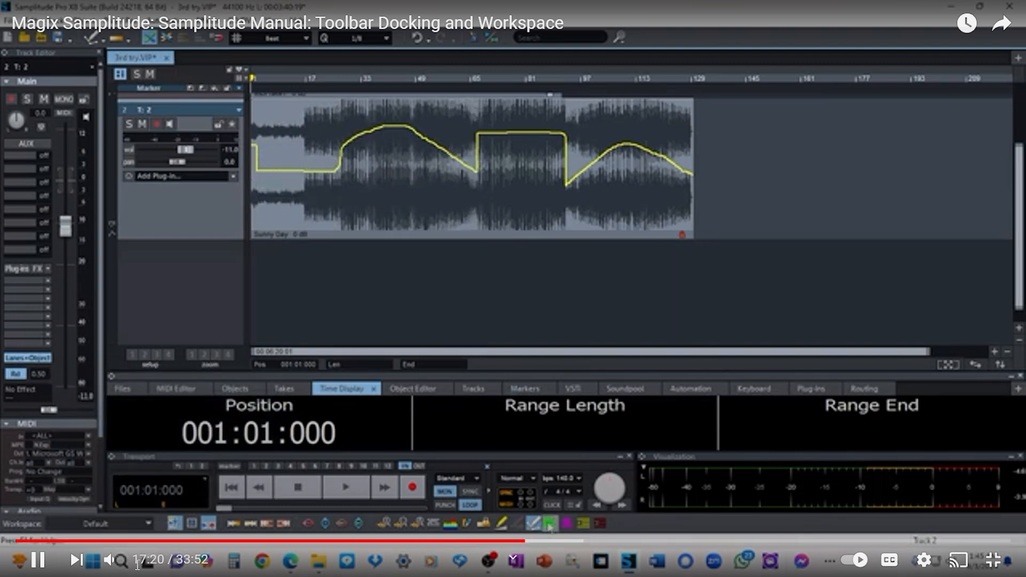
mouse_move(115, 565)
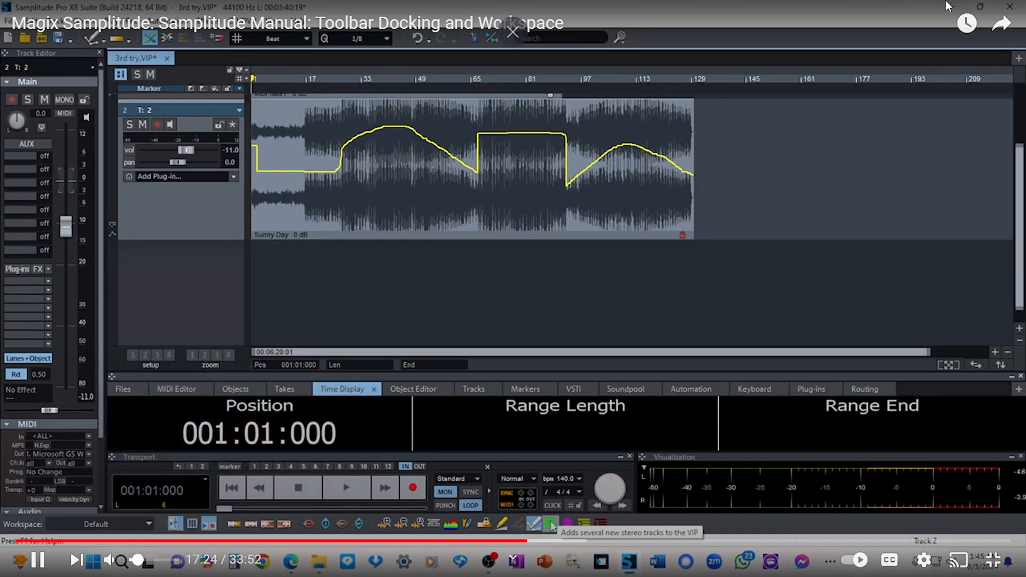
Step: Pause the video, leave full screen and minimise the browser to return to Samplitude
click(470, 414)
double_click(876, 69)
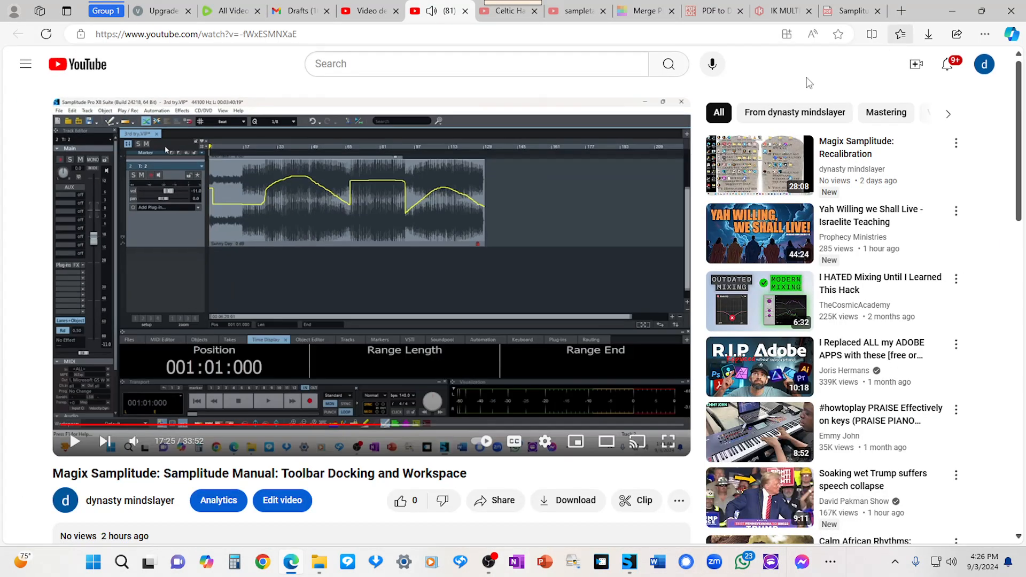
click(952, 11)
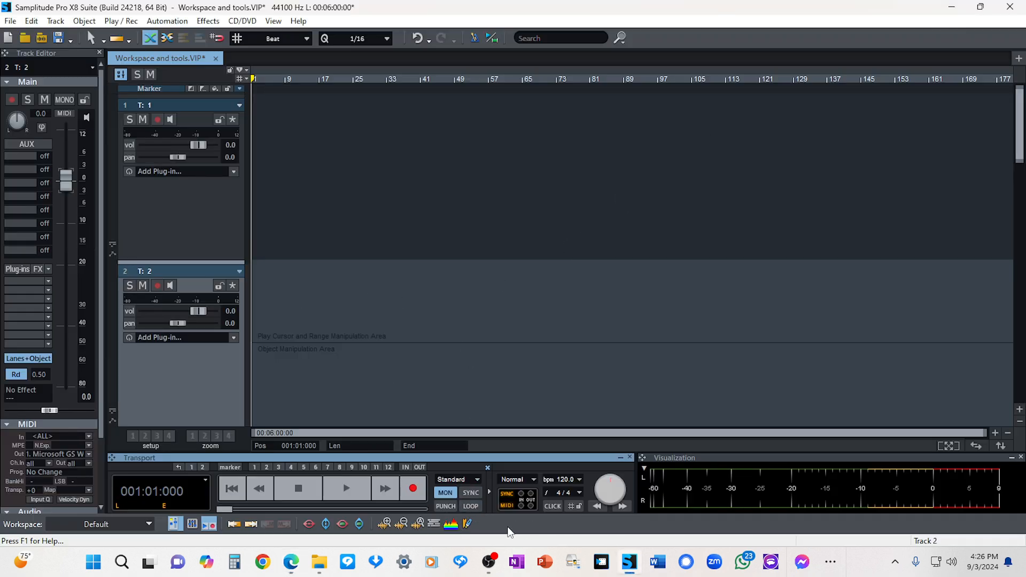
Step: Open the toolbar editor to view the available tool icons, and close it
right_click(86, 36)
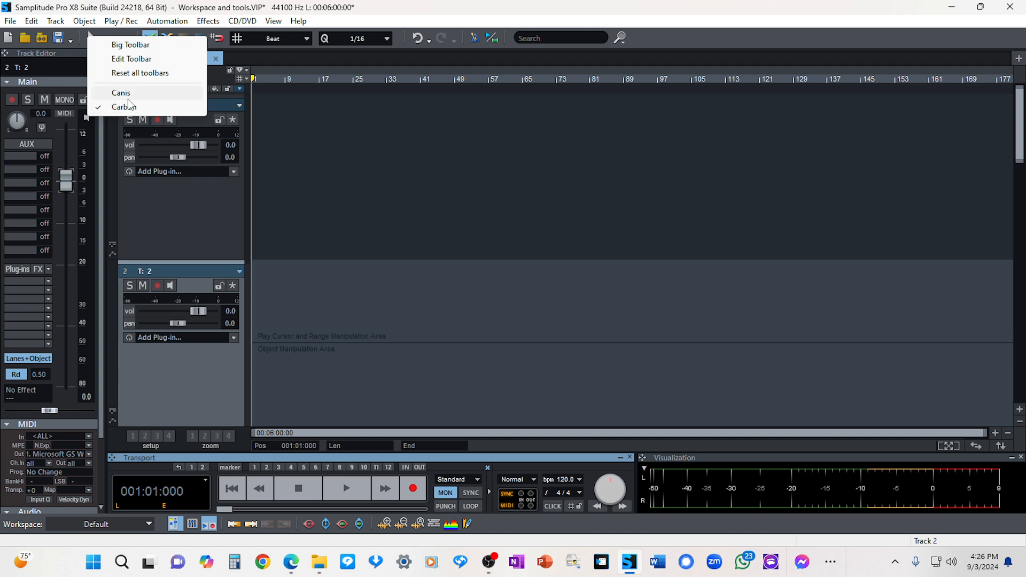
click(116, 59)
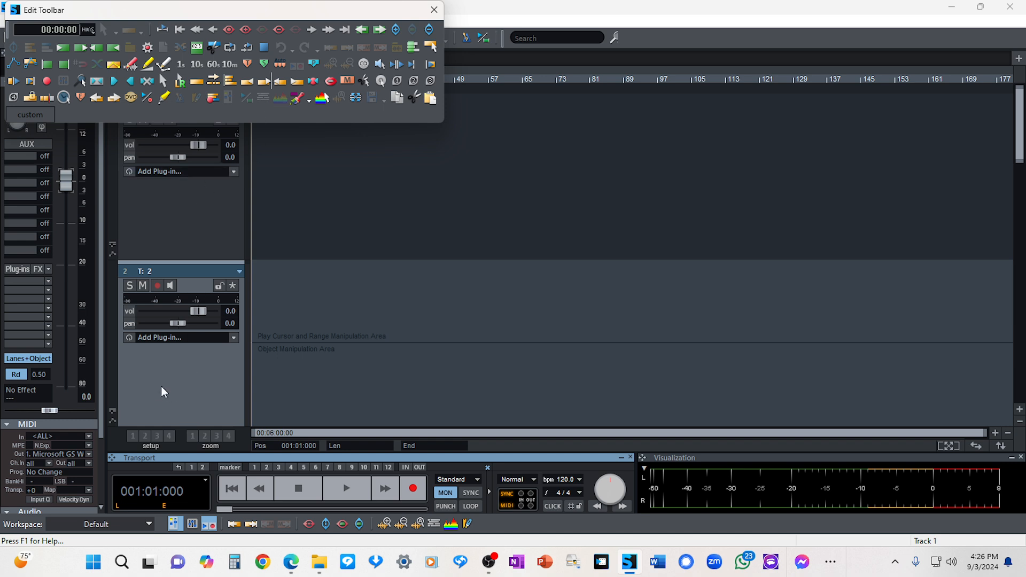
click(434, 9)
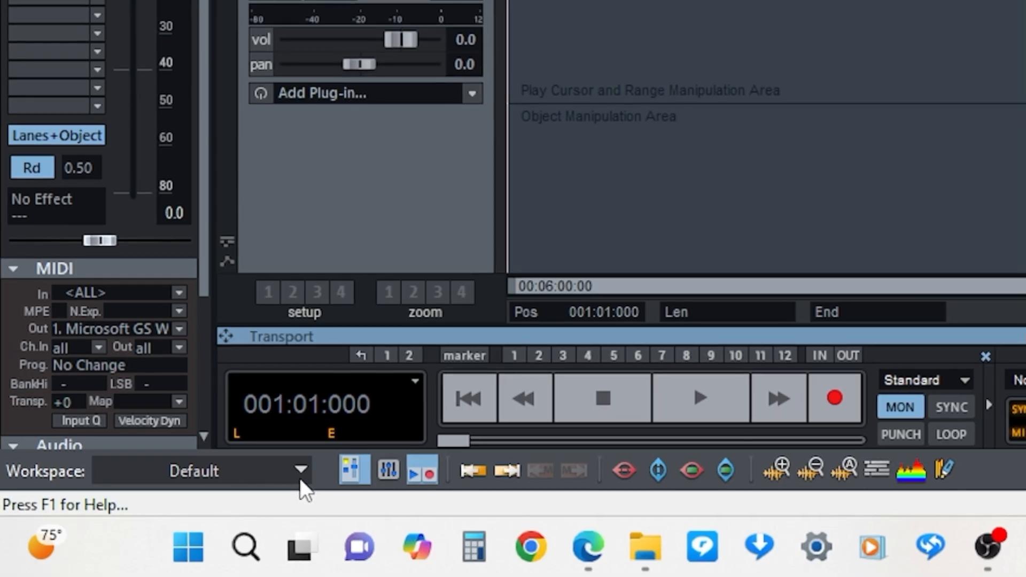
Step: Examine the workspace presets and the options for saving, renaming and editing a workspace
click(148, 524)
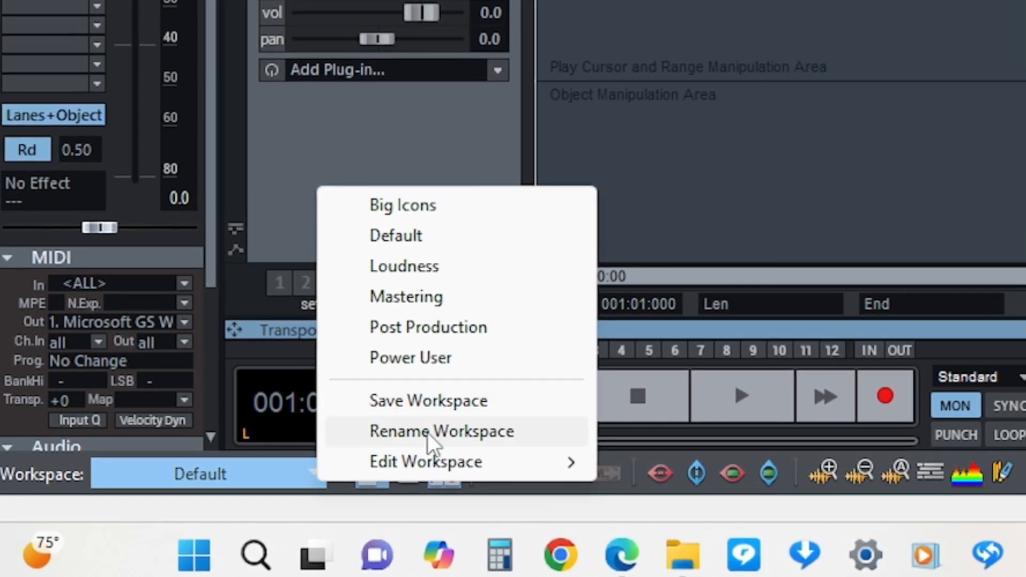
mouse_move(426, 472)
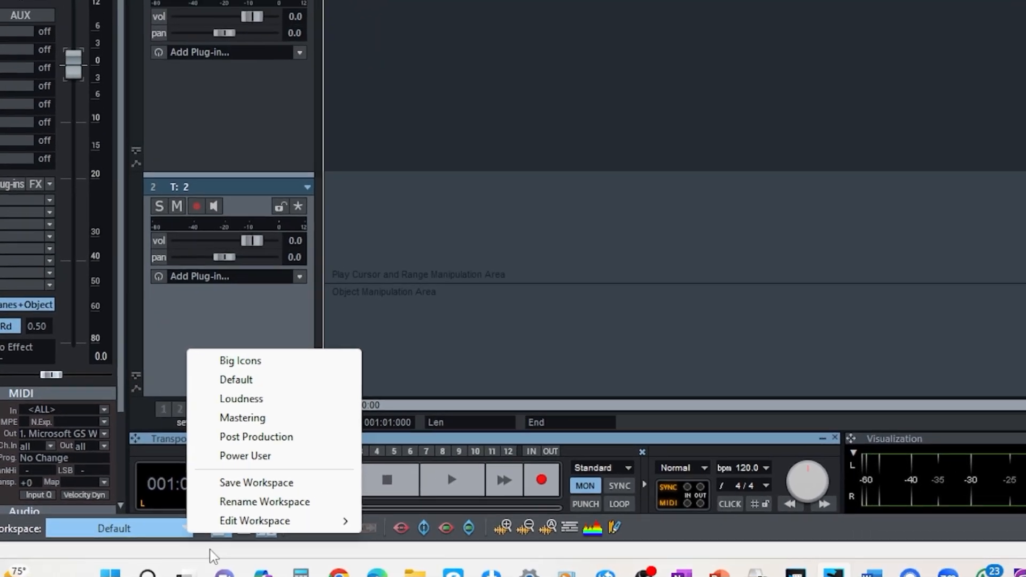
click(221, 545)
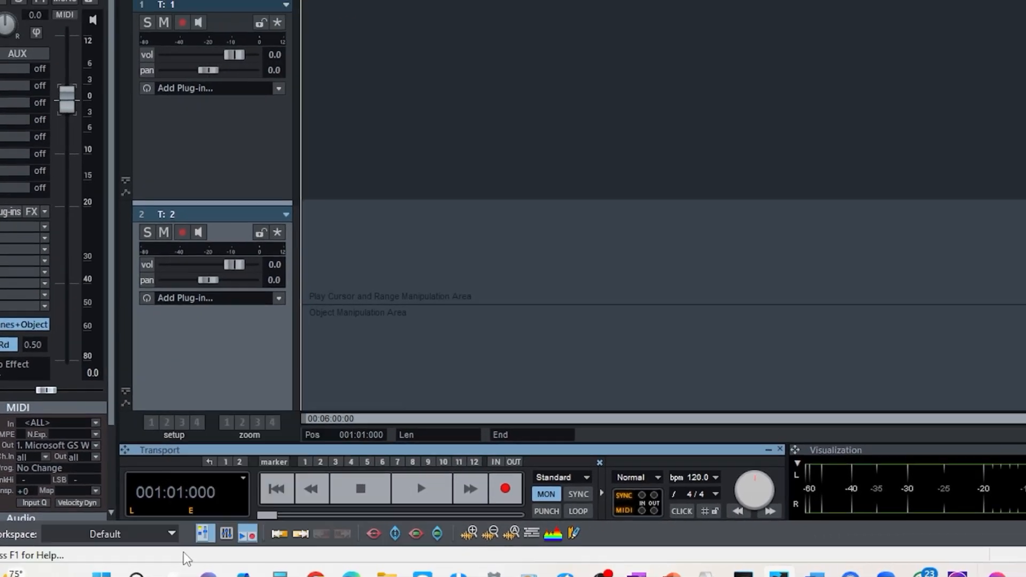
click(200, 525)
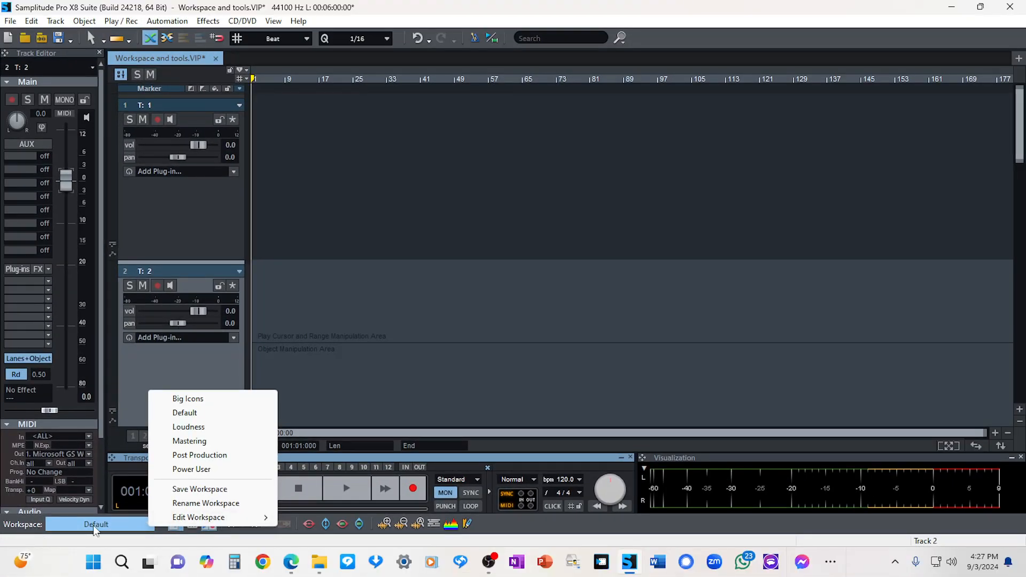
click(88, 547)
Step: Hide the Main Toolbar in the current workspace and show it again
click(107, 549)
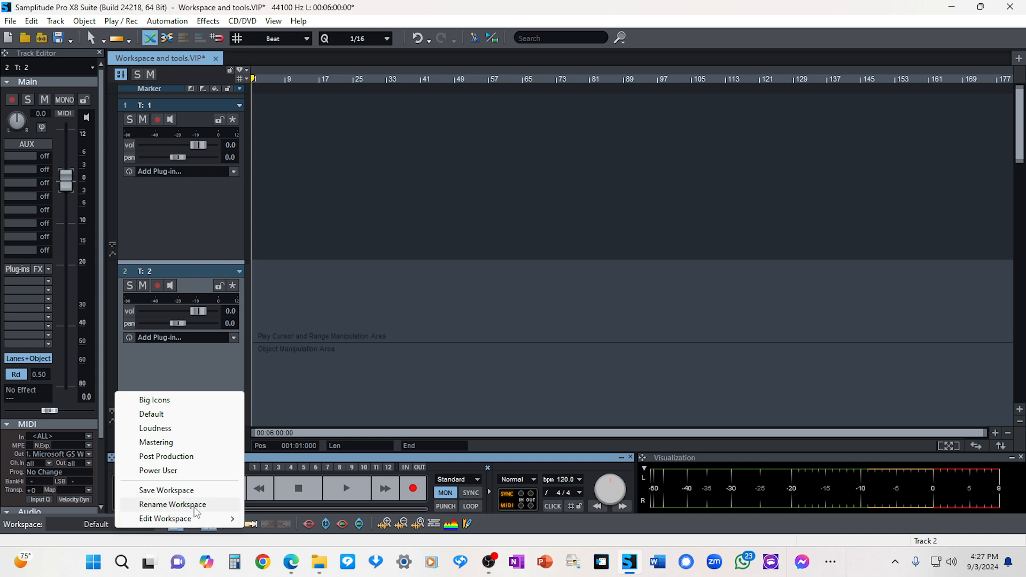
mouse_move(197, 526)
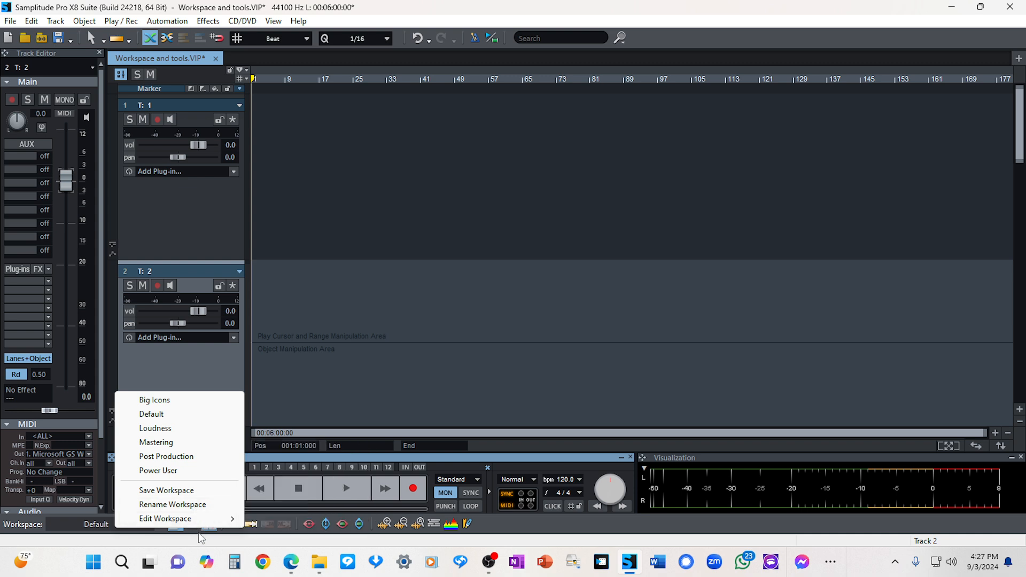
mouse_move(230, 525)
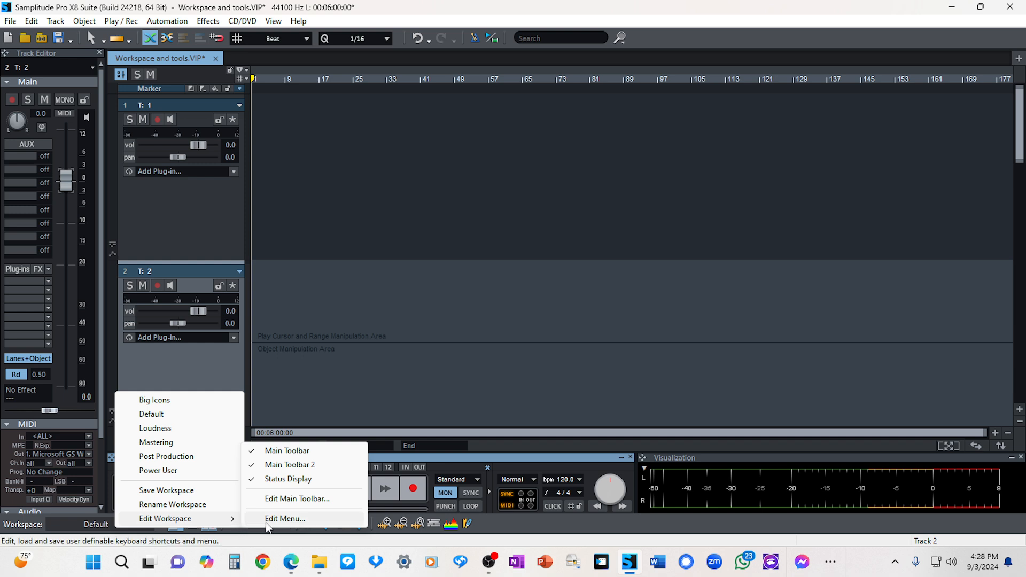
click(268, 452)
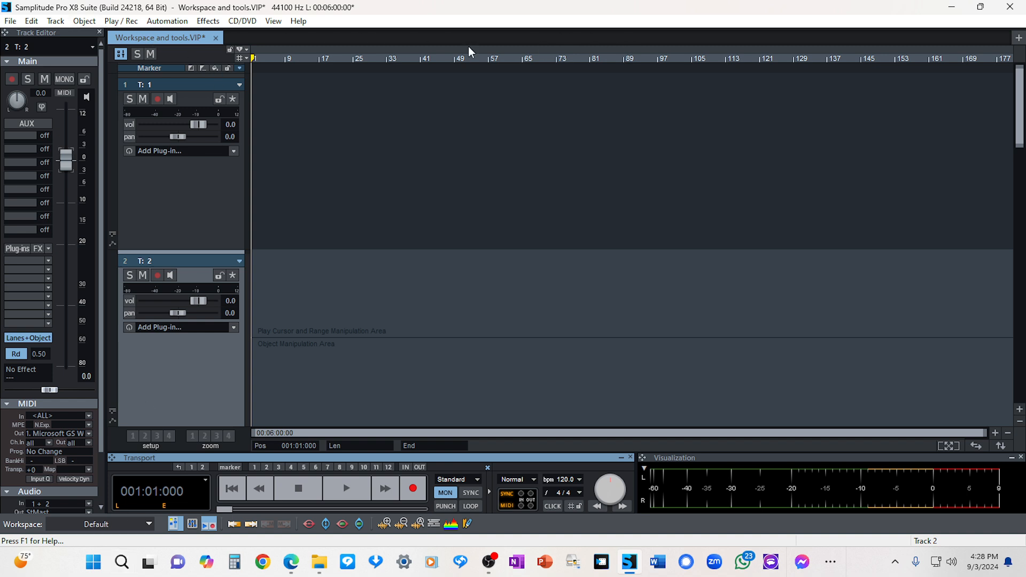
click(133, 529)
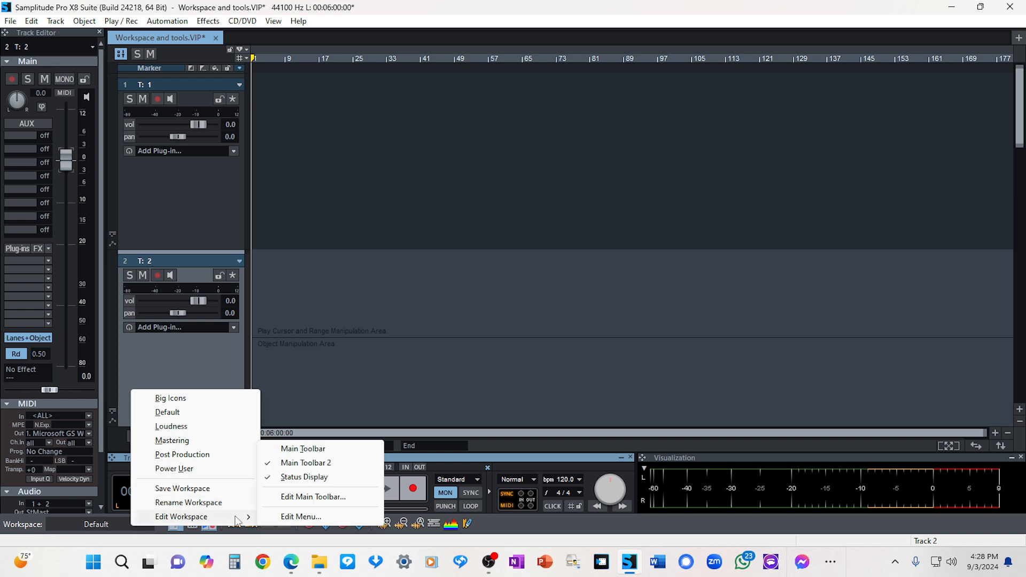
click(297, 449)
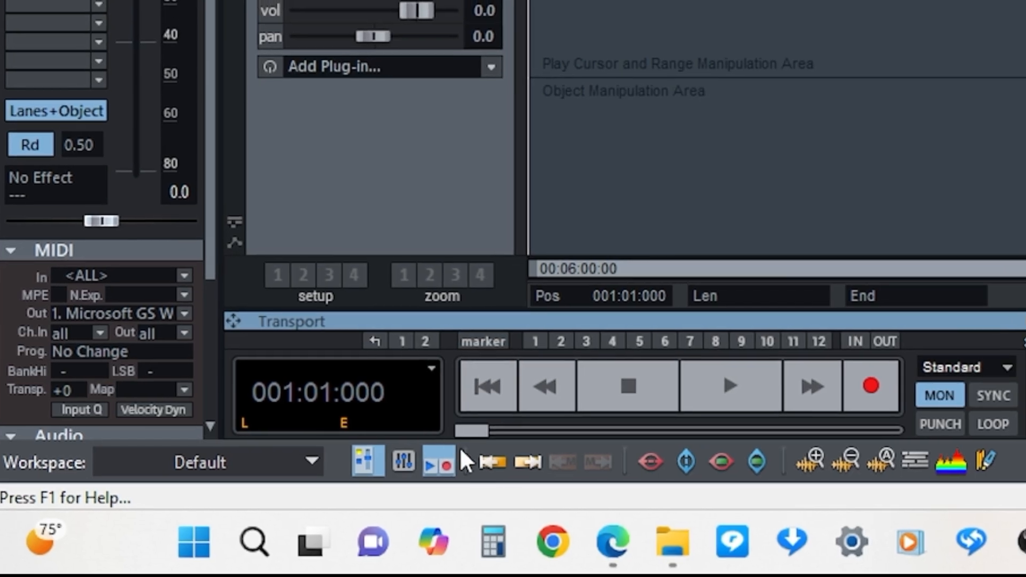
Step: Open the main toolbar for editing and add a custom icon with the left-aligned text lines symbol
click(285, 467)
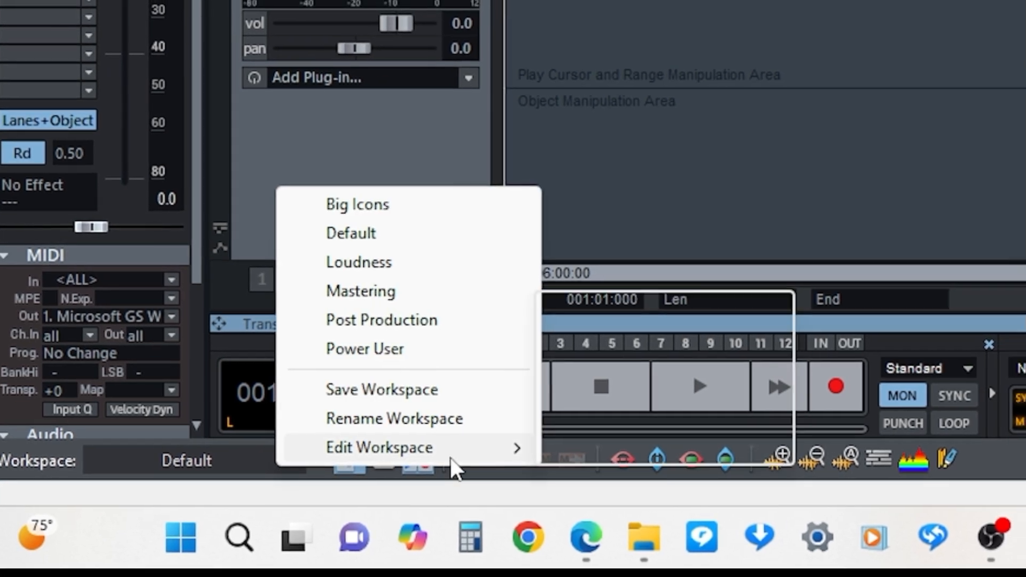
mouse_move(480, 445)
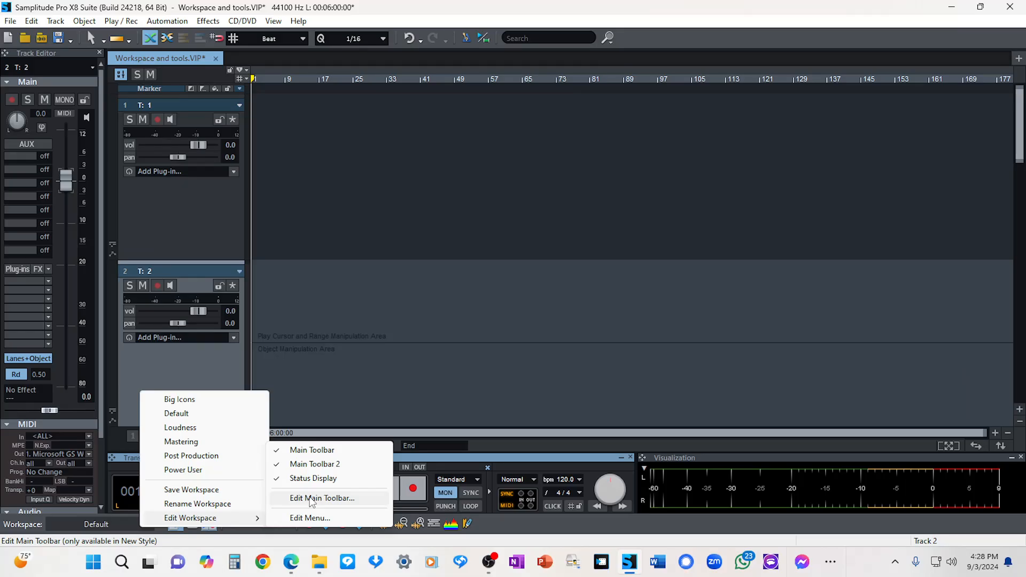
click(247, 567)
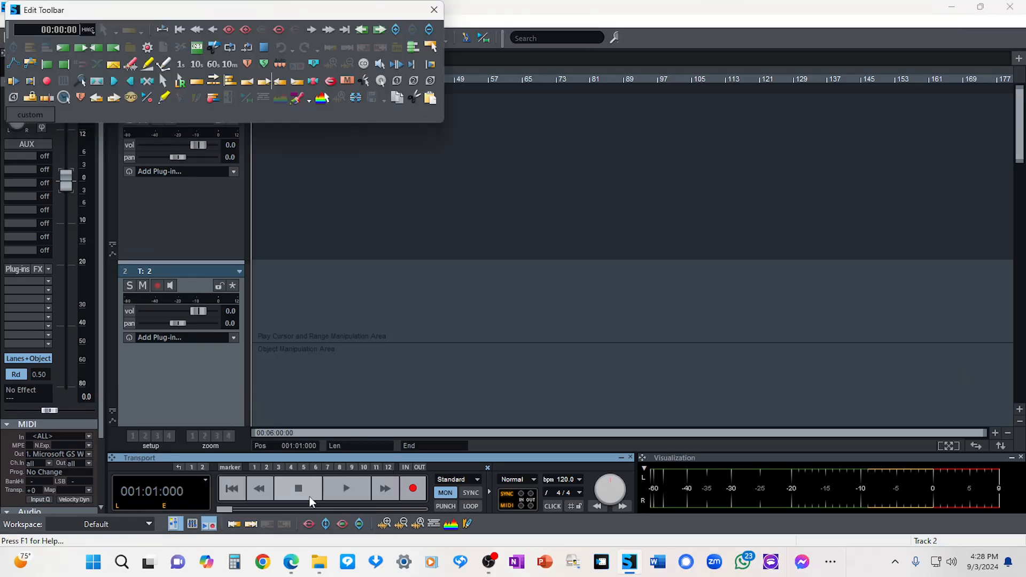
click(34, 118)
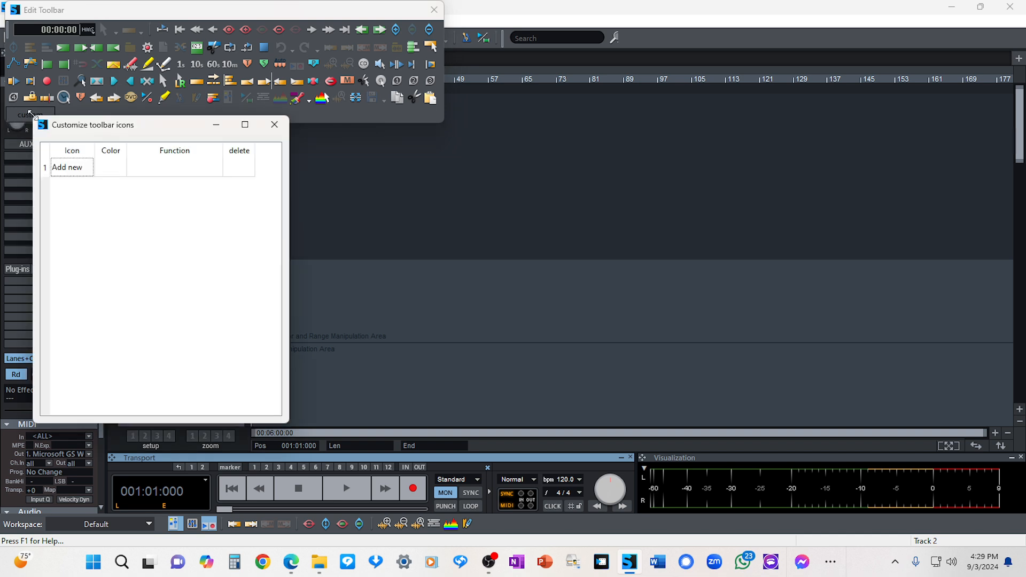
click(73, 171)
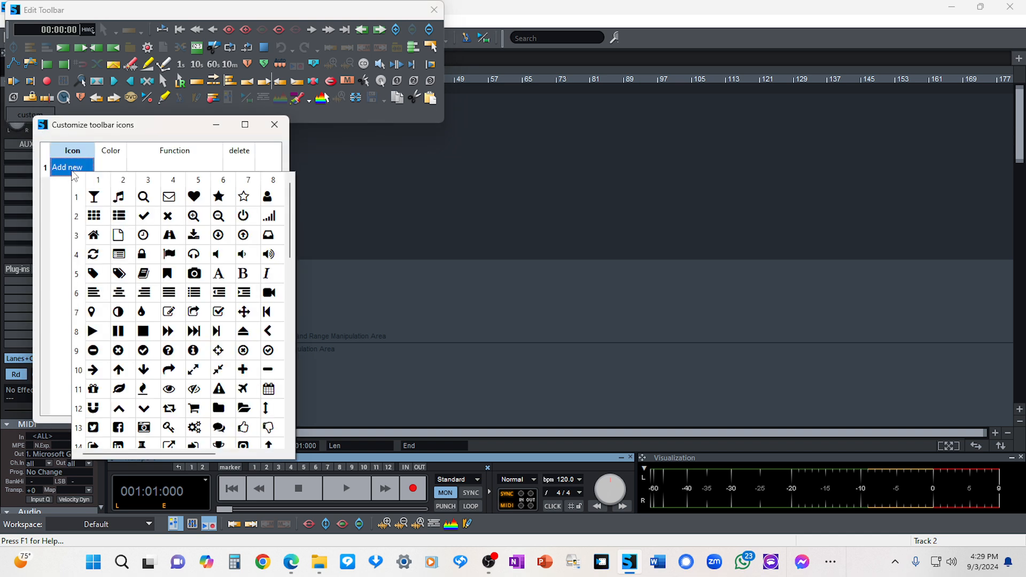
click(94, 293)
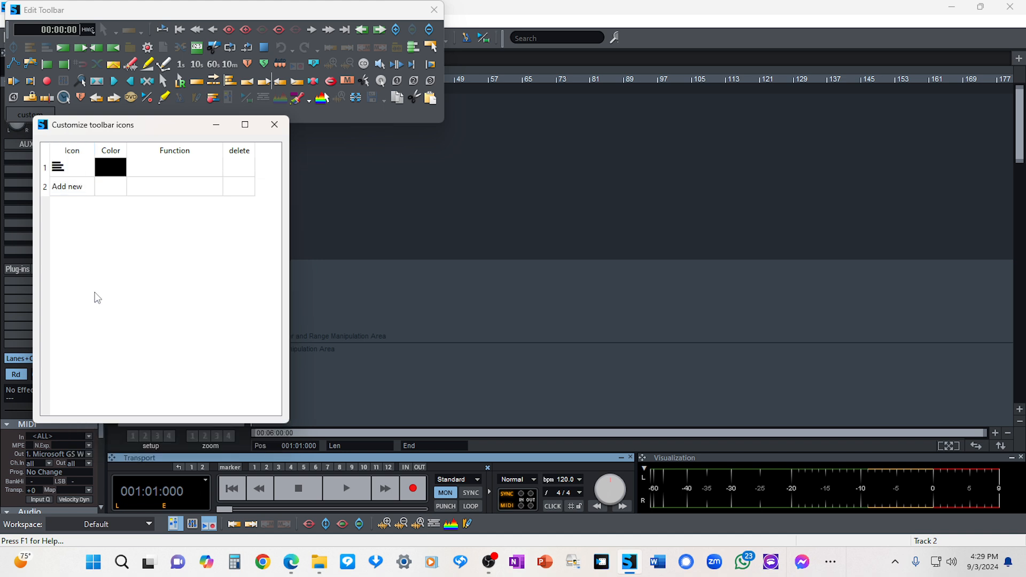
Step: Set the new custom toolbar icon's colour to green, #00aa00
click(103, 194)
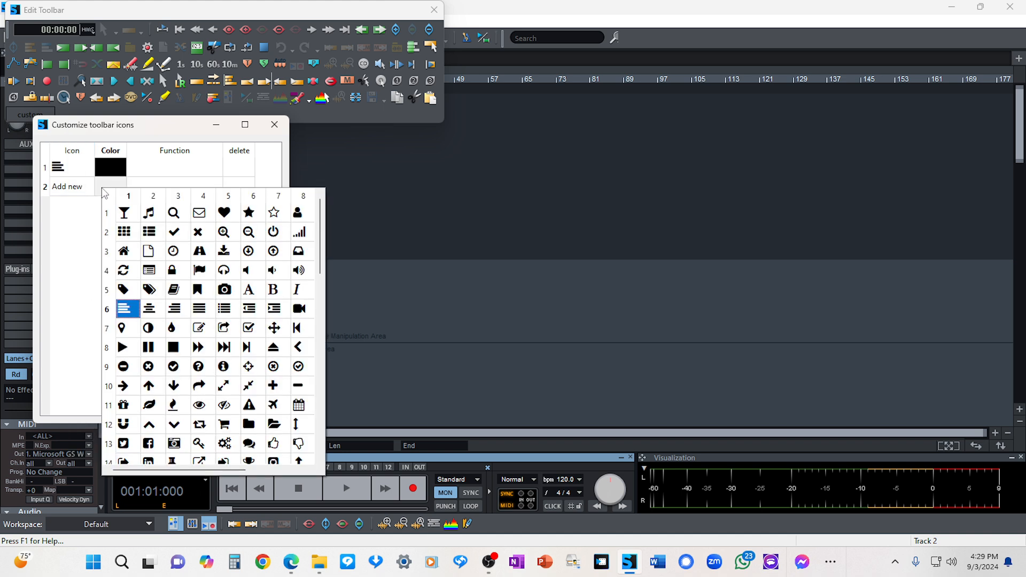
click(68, 216)
click(66, 188)
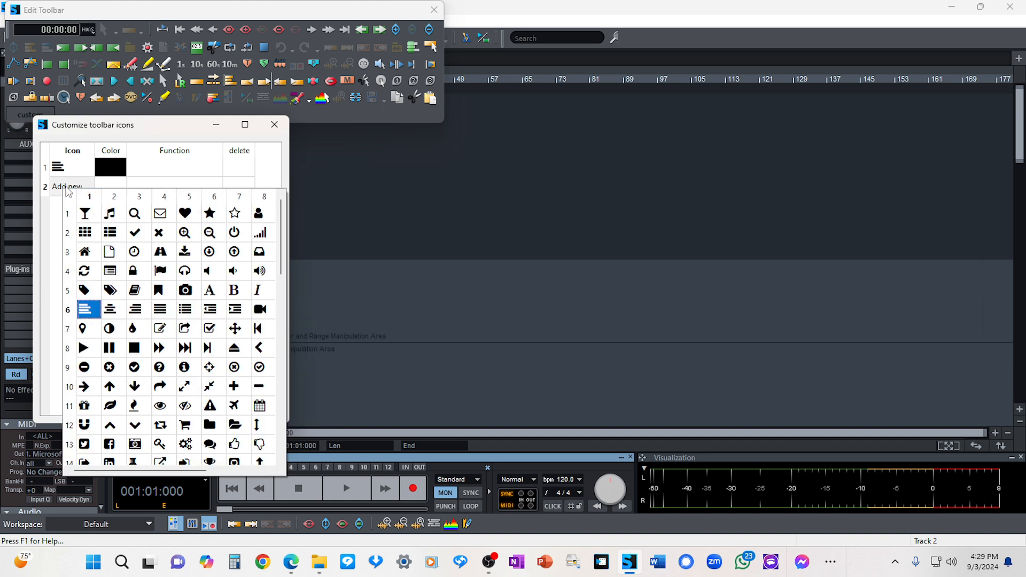
click(113, 160)
click(107, 162)
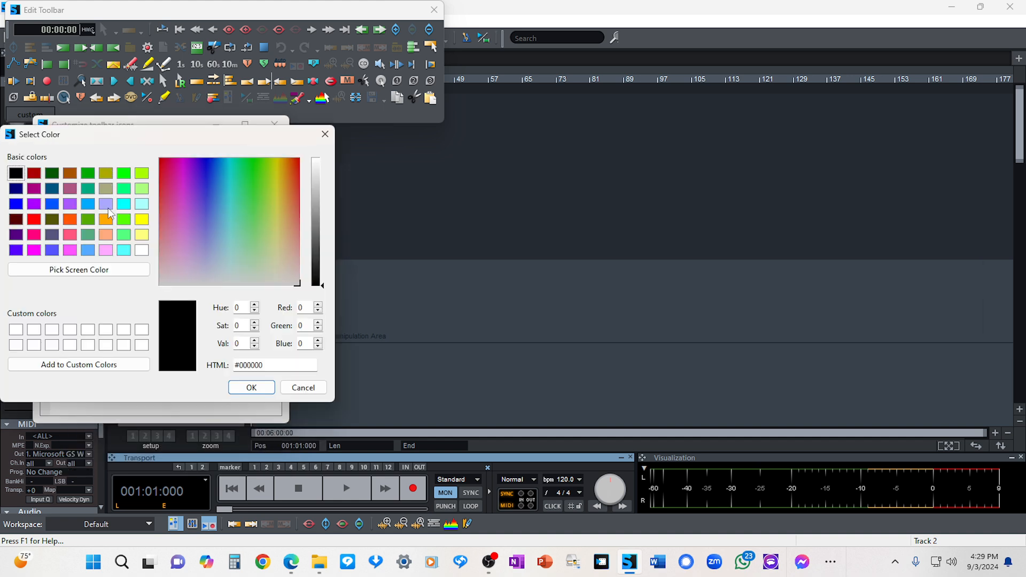
click(88, 176)
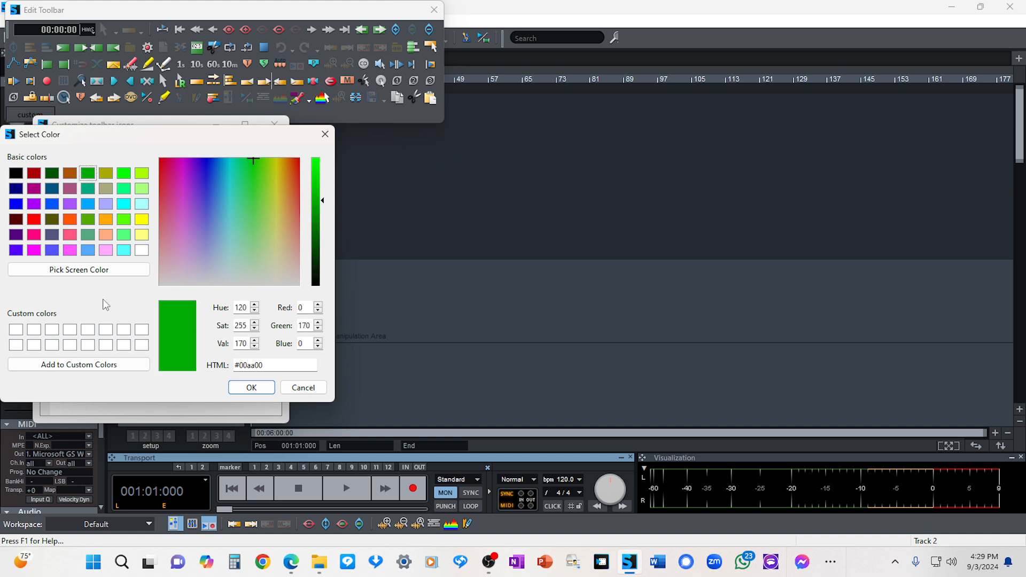
click(262, 394)
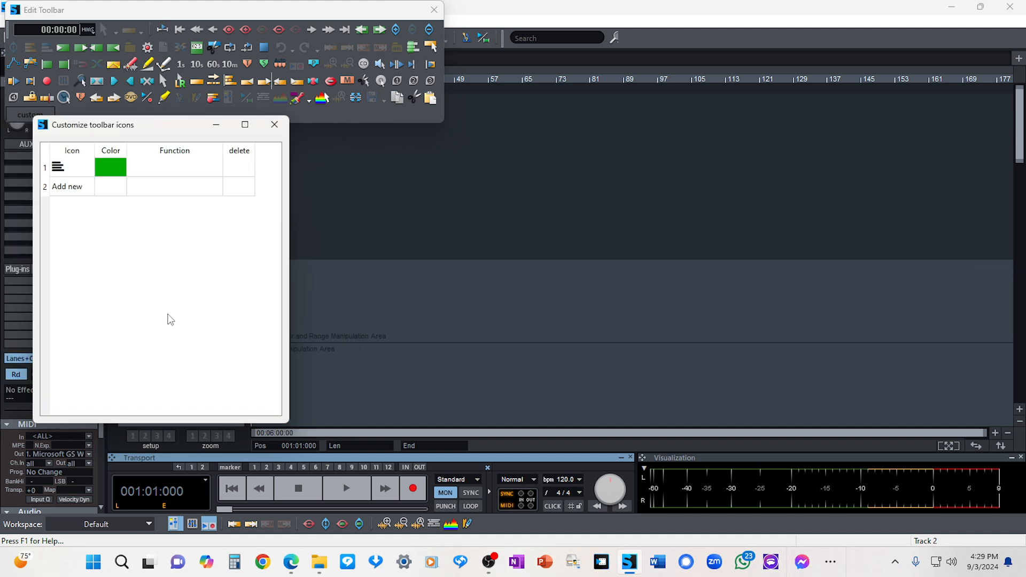
Step: Assign the Track function for adding several new tracks to the green custom icon
click(172, 173)
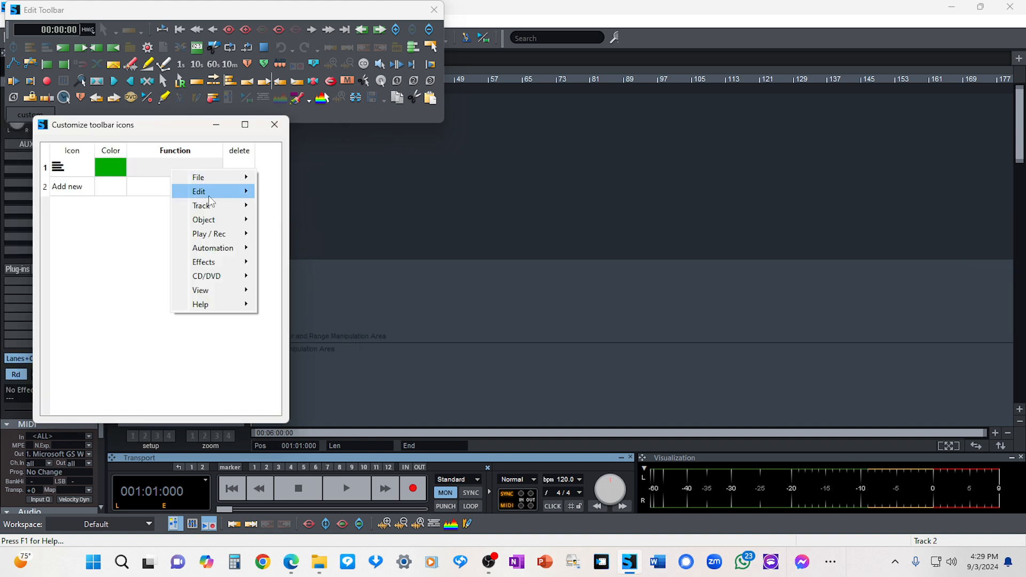
mouse_move(230, 195)
mouse_move(235, 177)
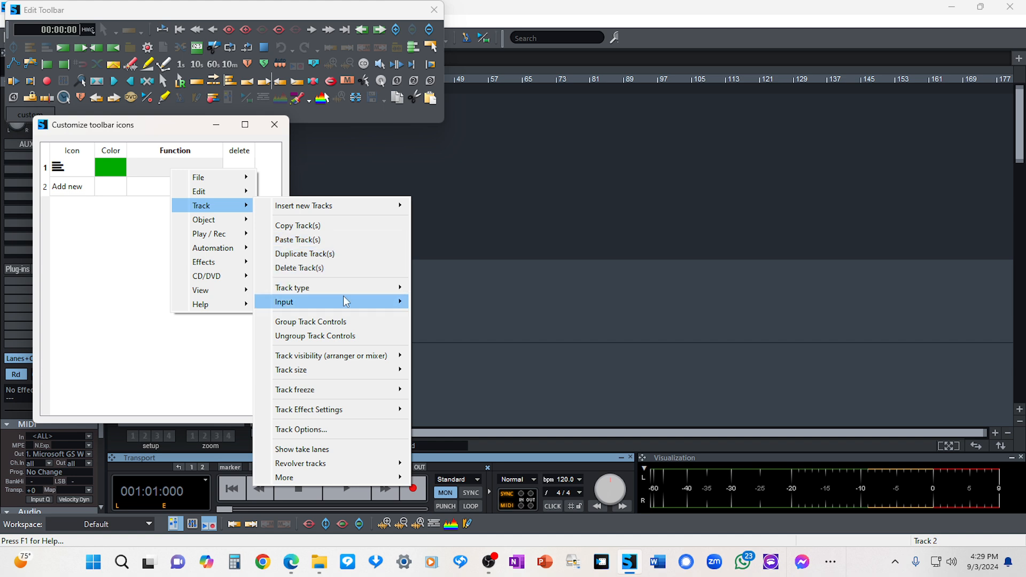
mouse_move(371, 207)
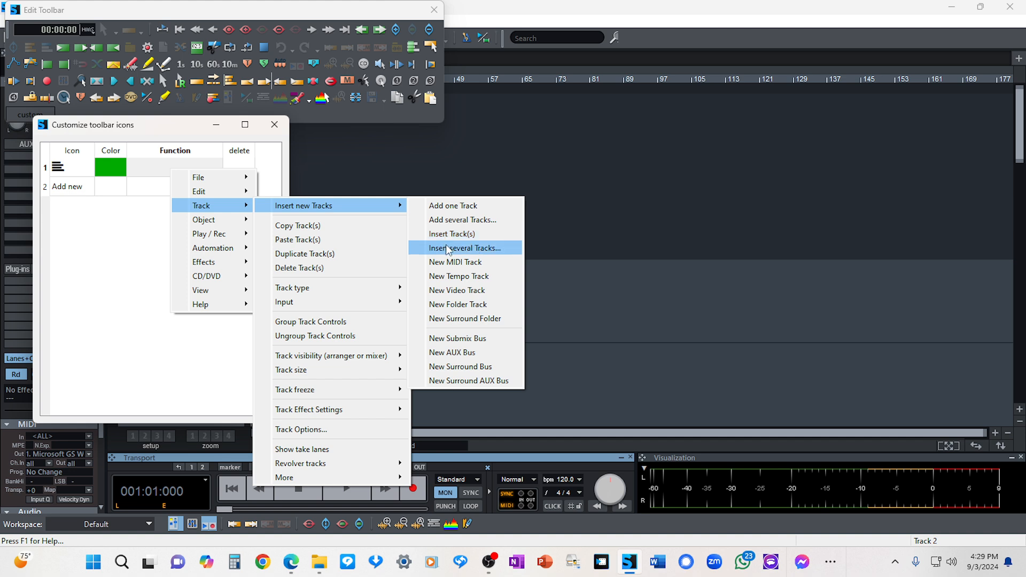
click(447, 223)
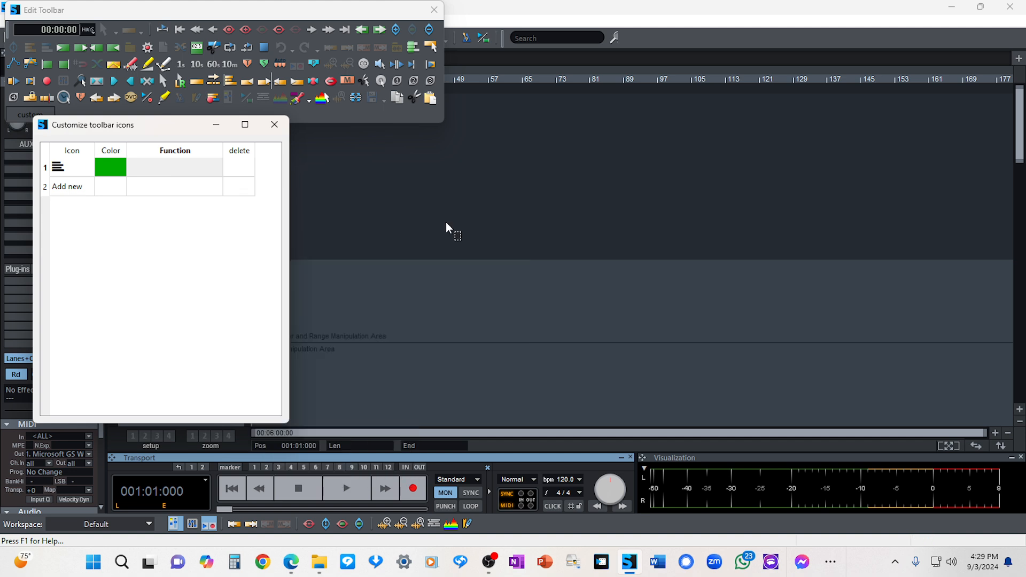
Step: Add a second custom icon with the centre-aligned text lines symbol and set its colour to pink, #ff55ff
click(85, 189)
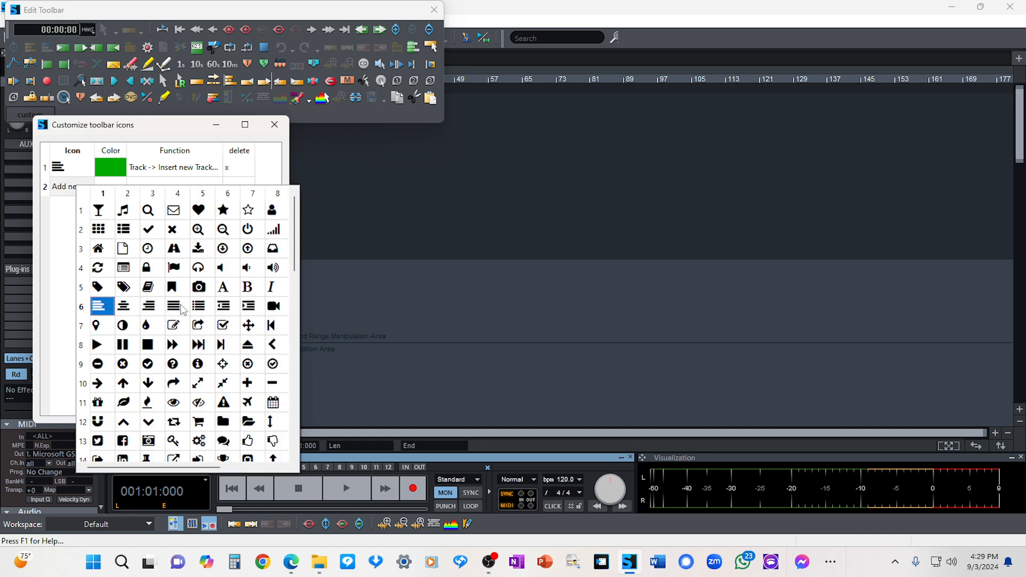
click(124, 308)
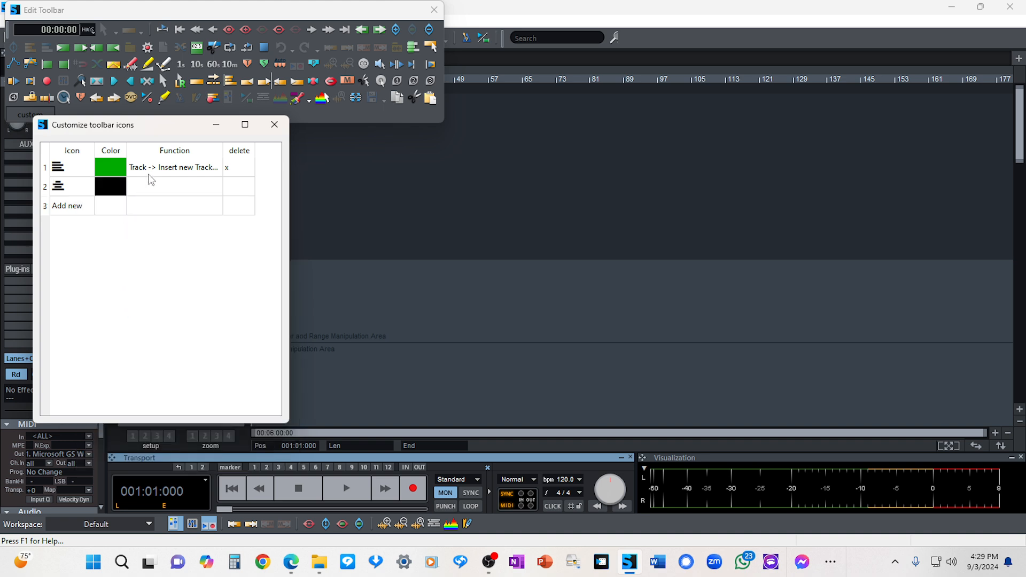
double_click(112, 188)
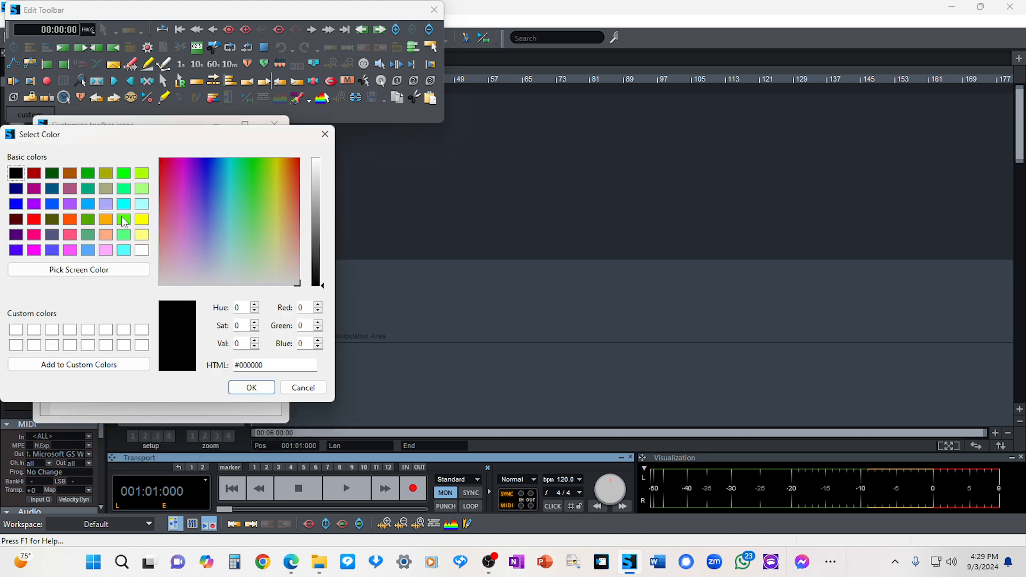
click(71, 251)
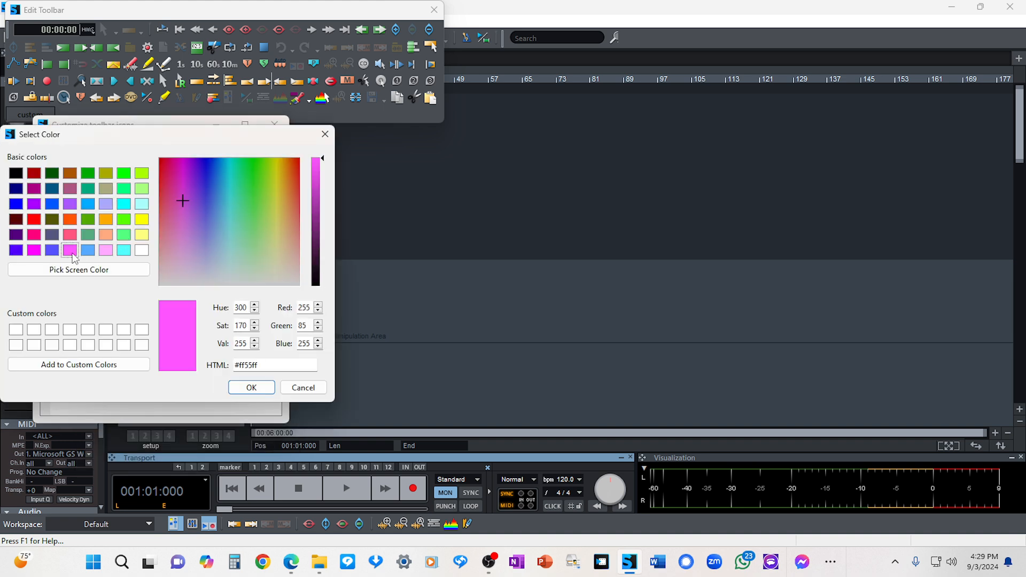
click(251, 387)
Step: Assign the New MIDI Track function to the pink custom icon
click(153, 195)
click(152, 195)
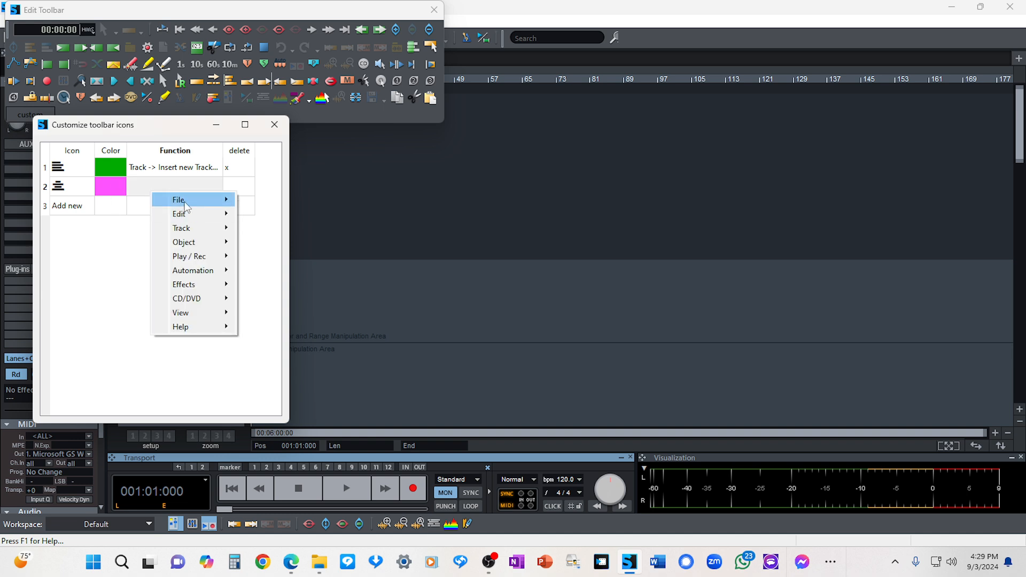
mouse_move(195, 237)
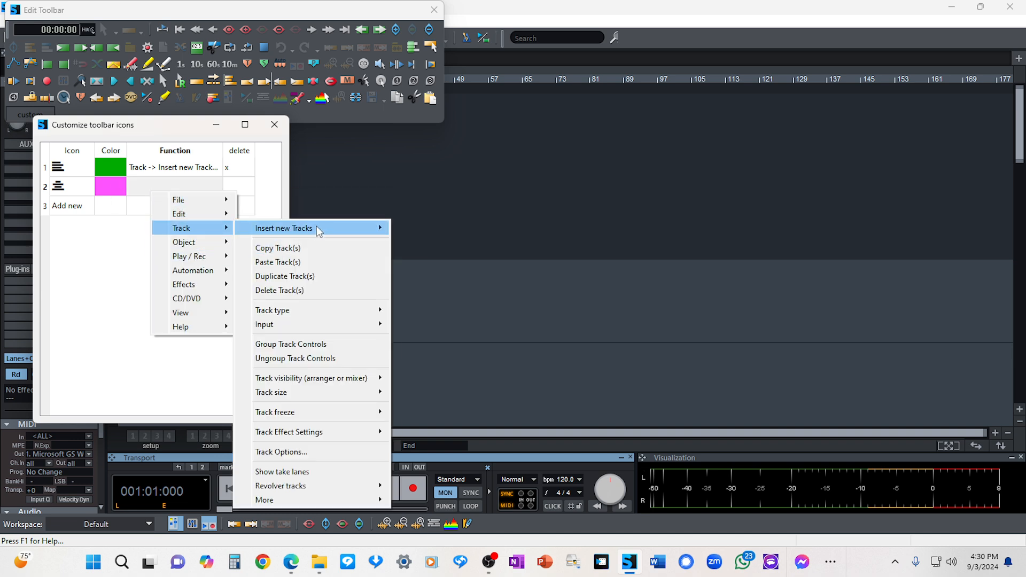
mouse_move(316, 227)
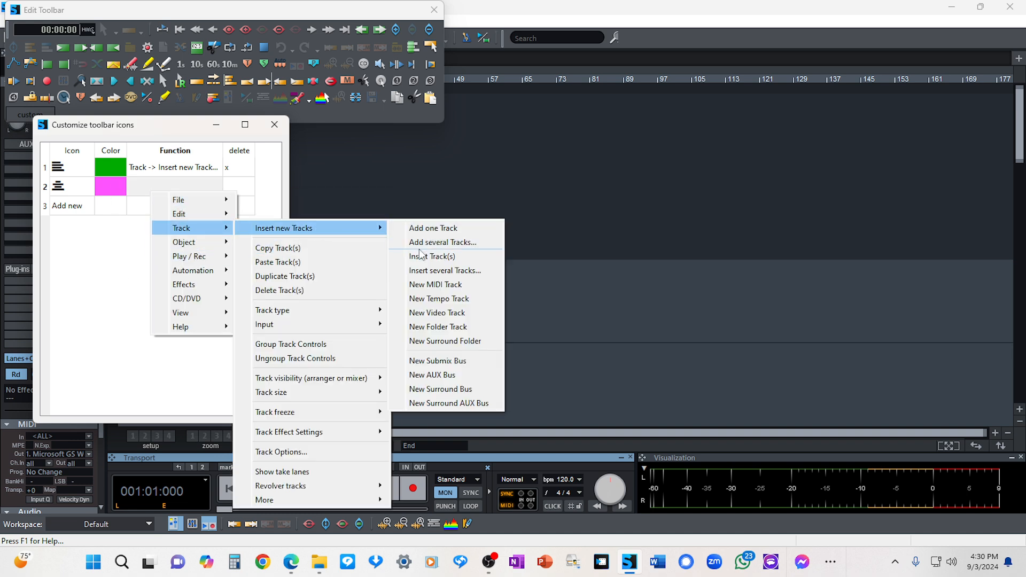
click(427, 289)
Step: Add two more custom icons, one with the decrease-indent symbol and one with the increase-indent symbol
click(62, 206)
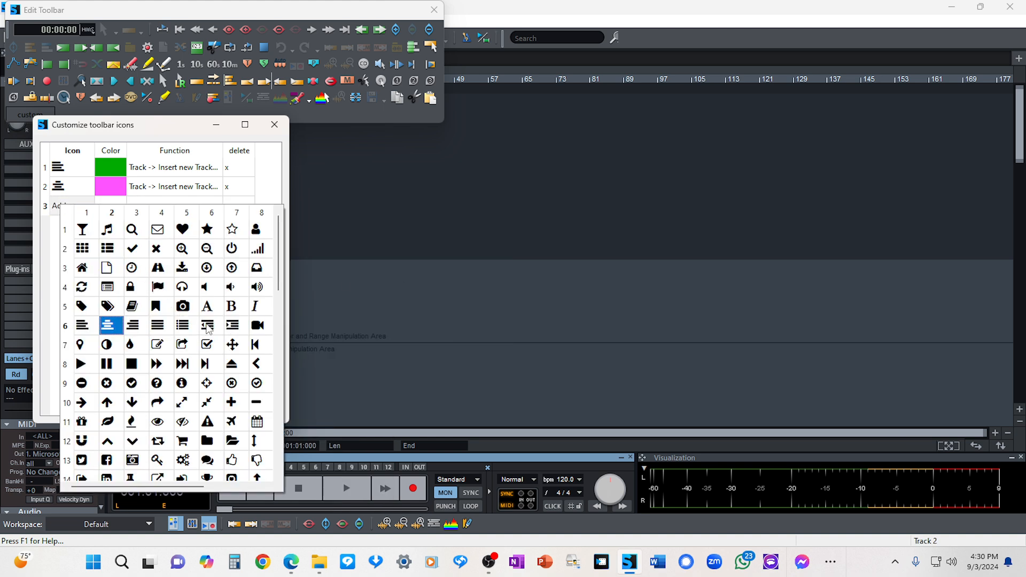
click(208, 327)
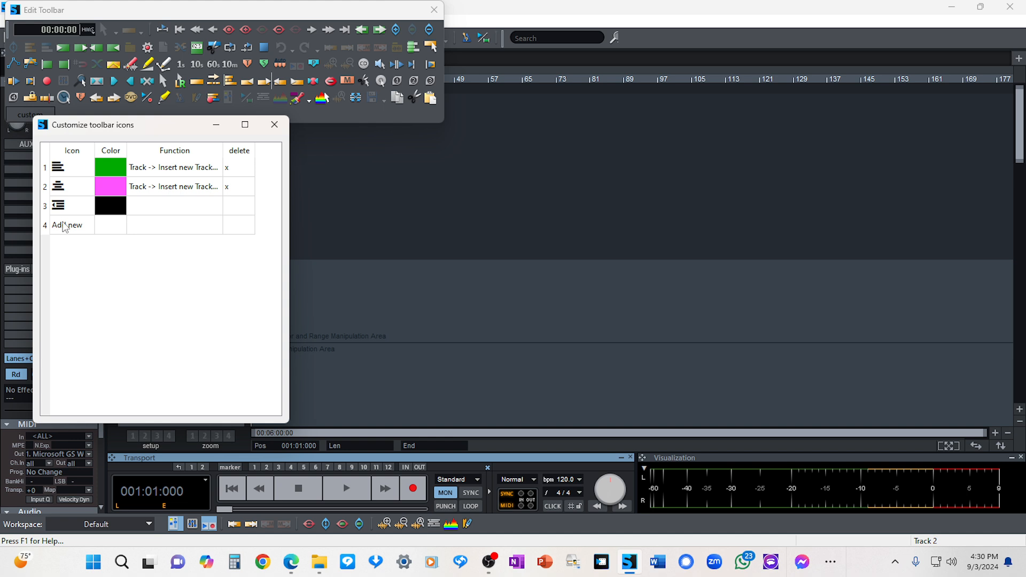
click(64, 225)
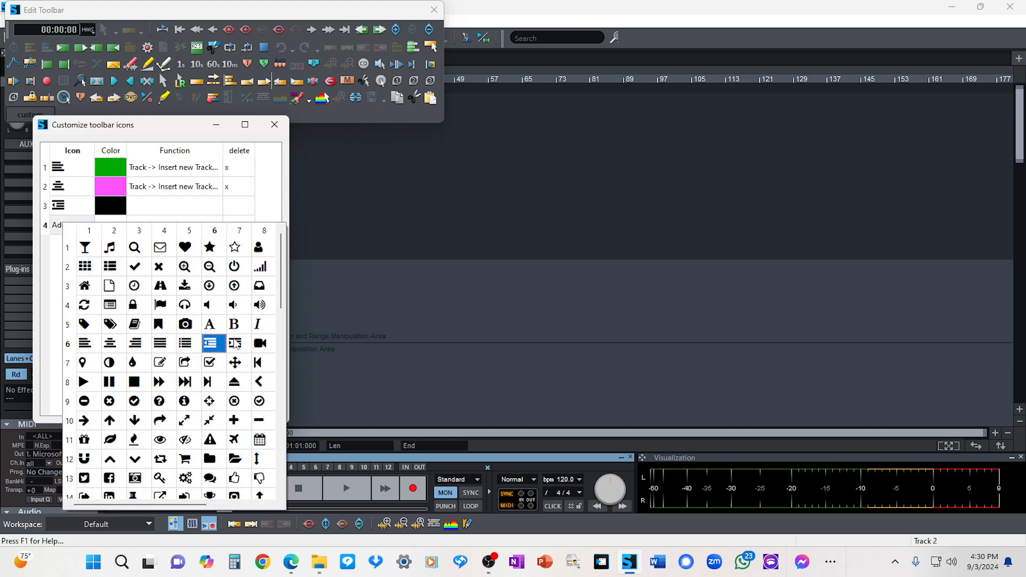
click(236, 346)
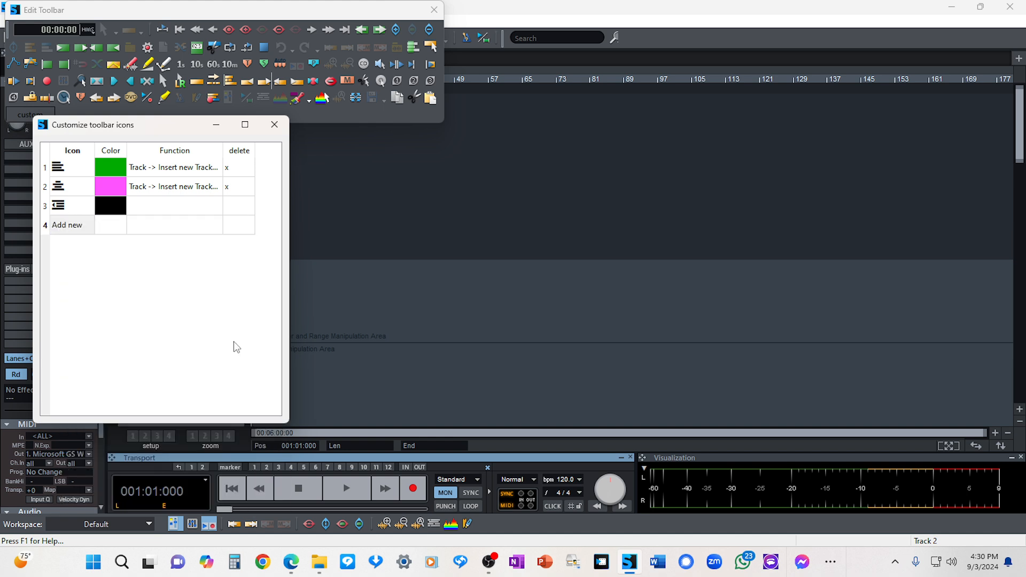
Step: Set the decrease-indent icon's colour to olive, #aaaa00, and the increase-indent icon's colour to dark blue, #00007f
click(114, 204)
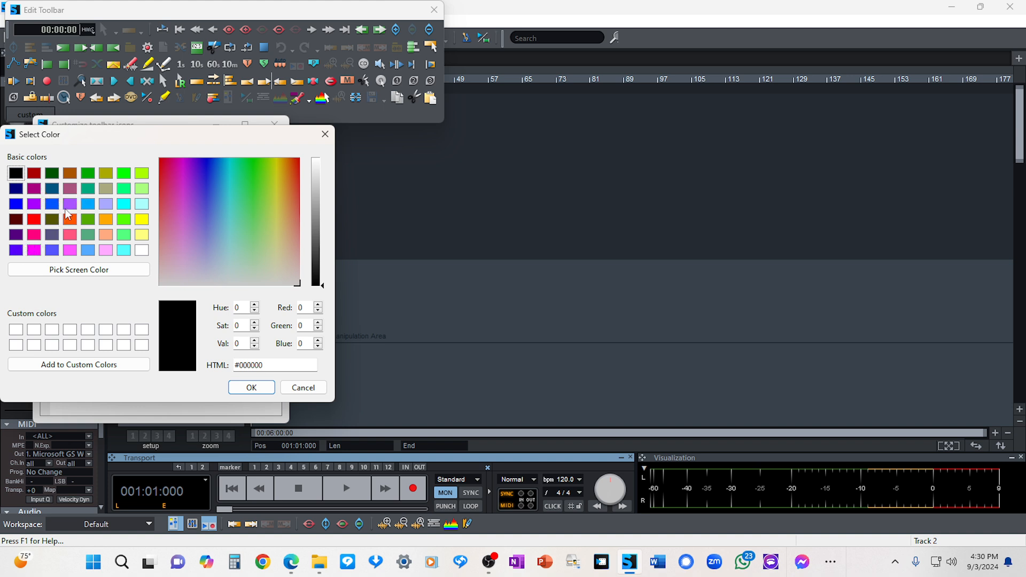
click(106, 174)
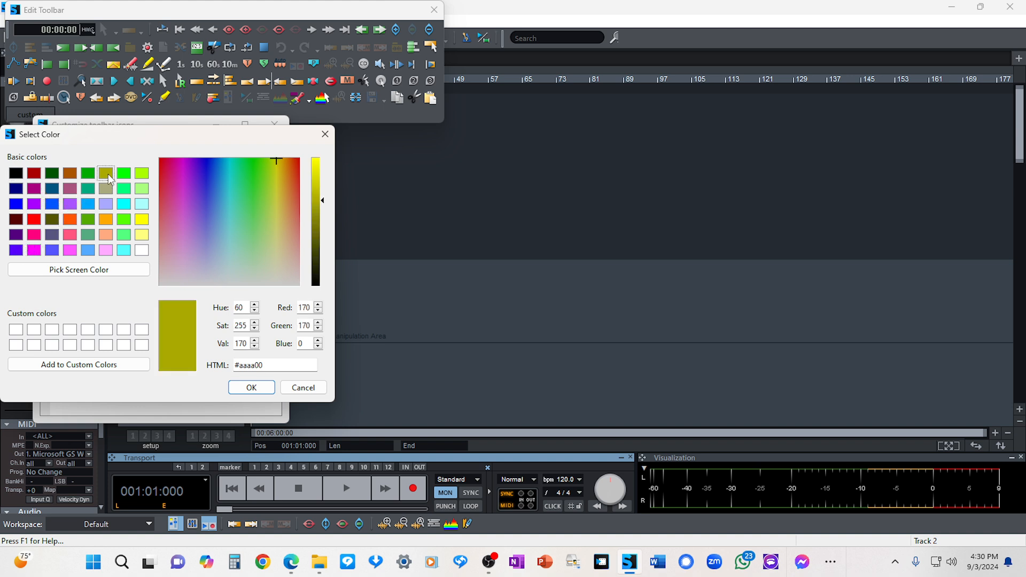
click(250, 388)
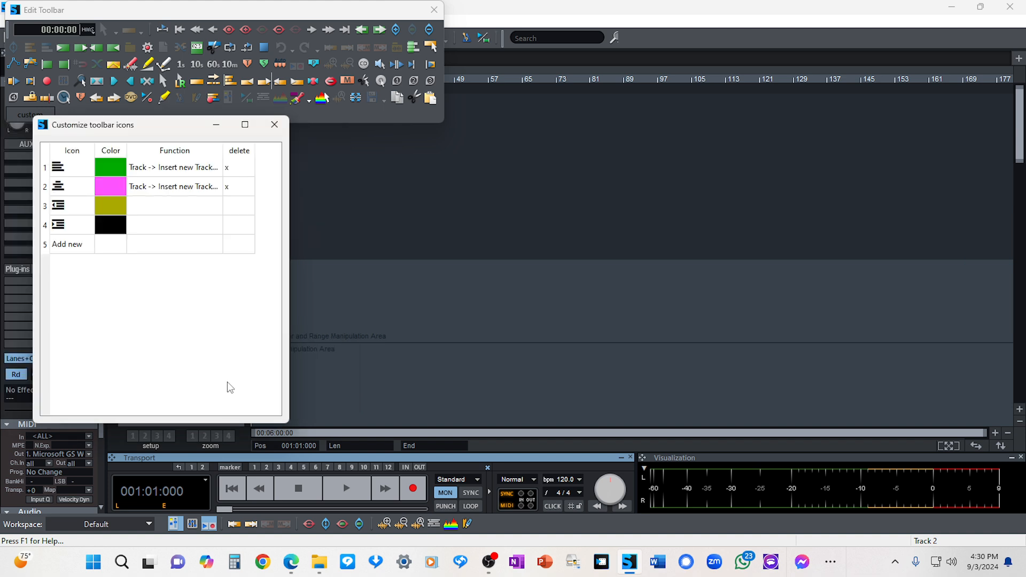
double_click(113, 232)
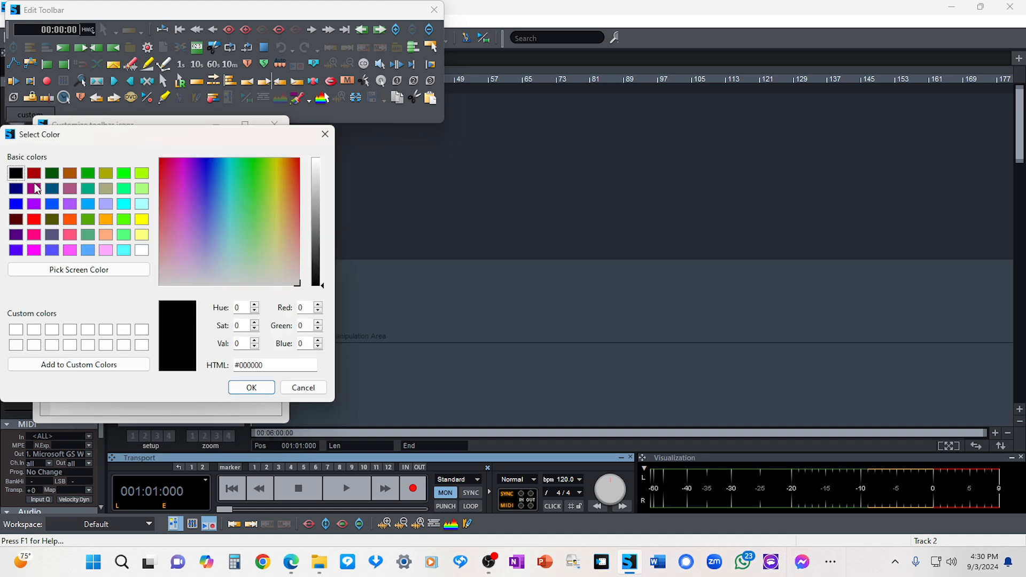
click(20, 189)
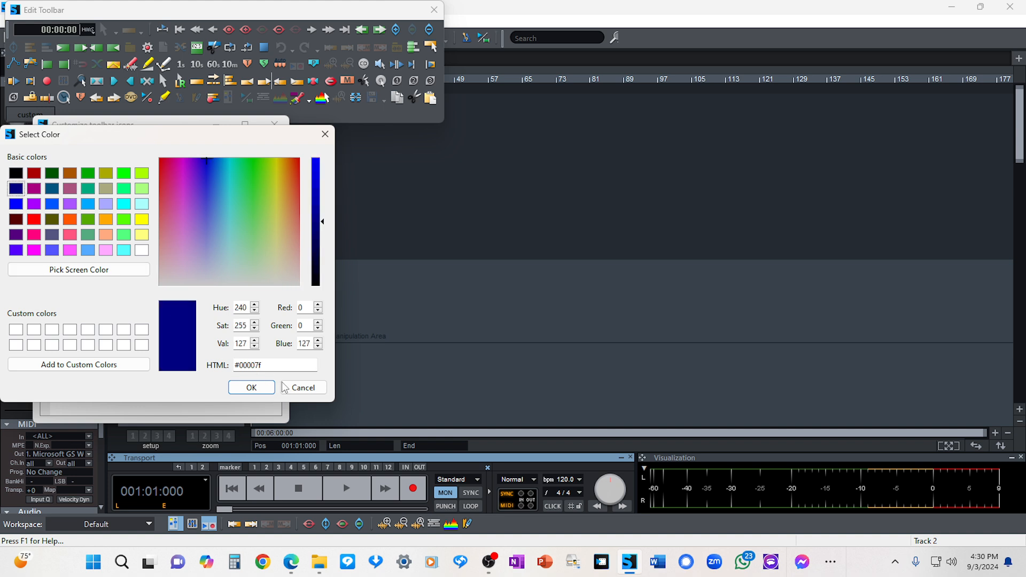
click(251, 387)
Step: Assign the New Submix Bus function to the olive decrease-indent icon
click(142, 210)
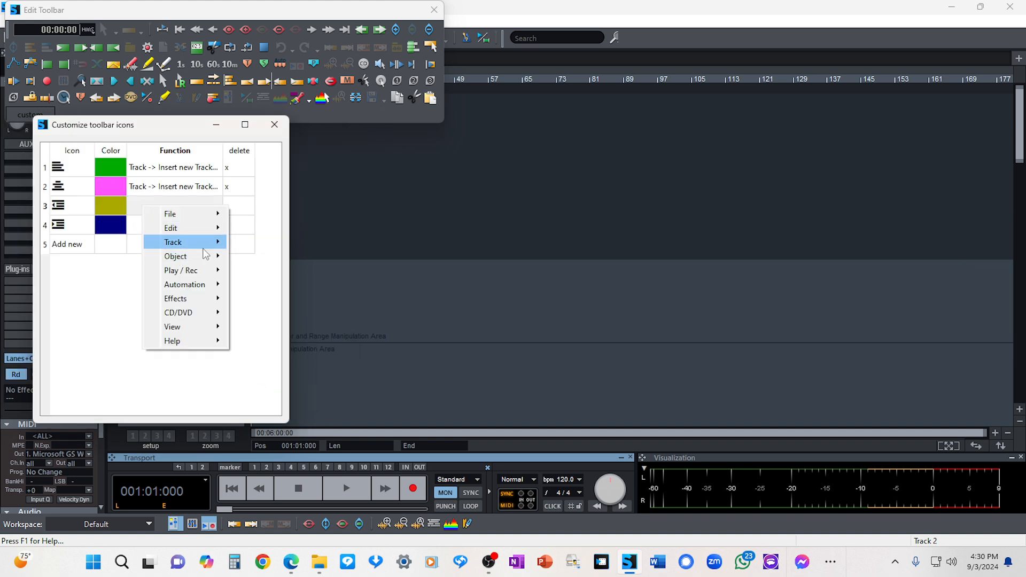
mouse_move(217, 245)
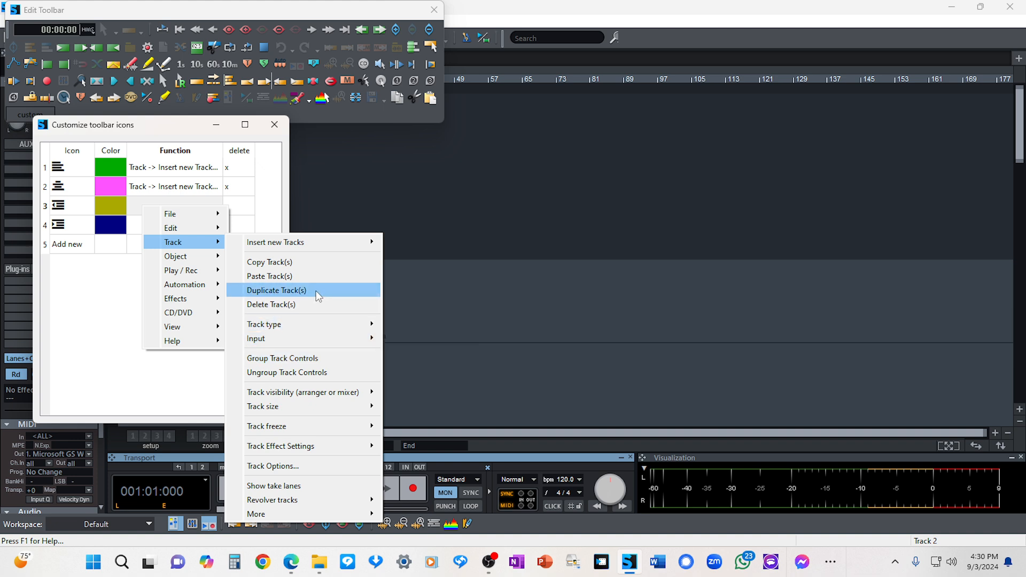
mouse_move(314, 245)
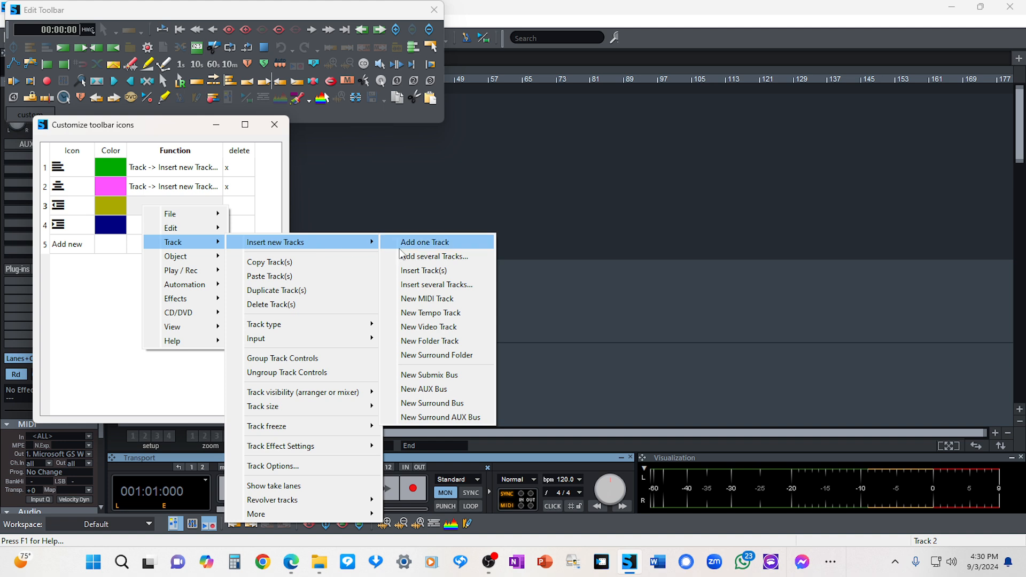
click(430, 381)
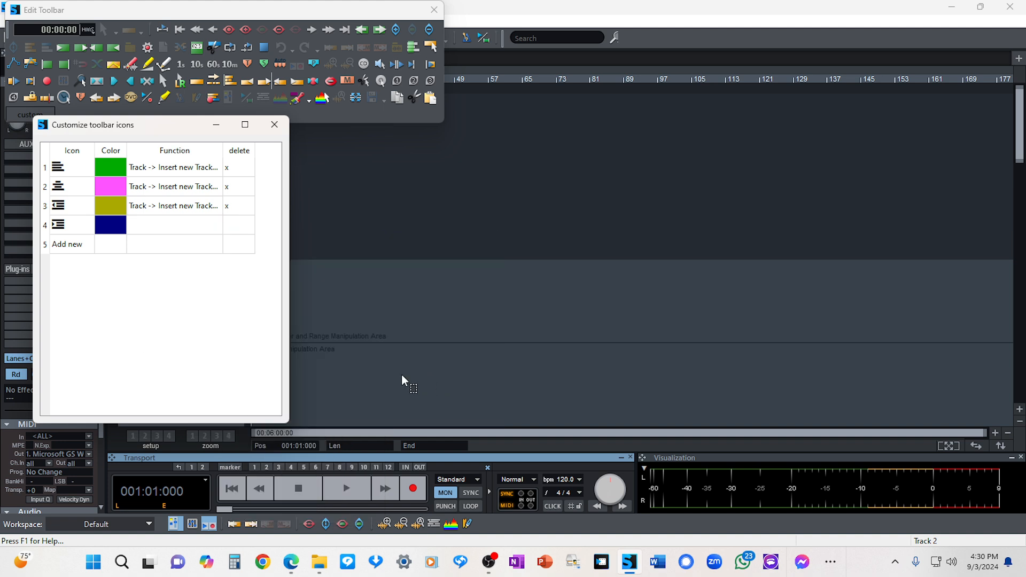
Step: Assign the New AUX Bus function to the dark blue increase-indent icon
click(167, 225)
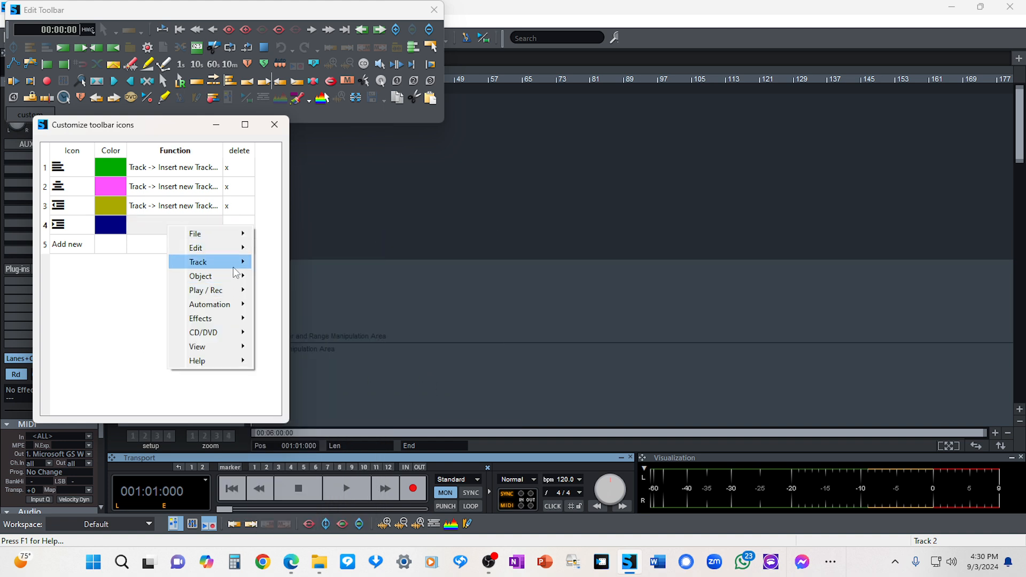
mouse_move(235, 263)
mouse_move(333, 262)
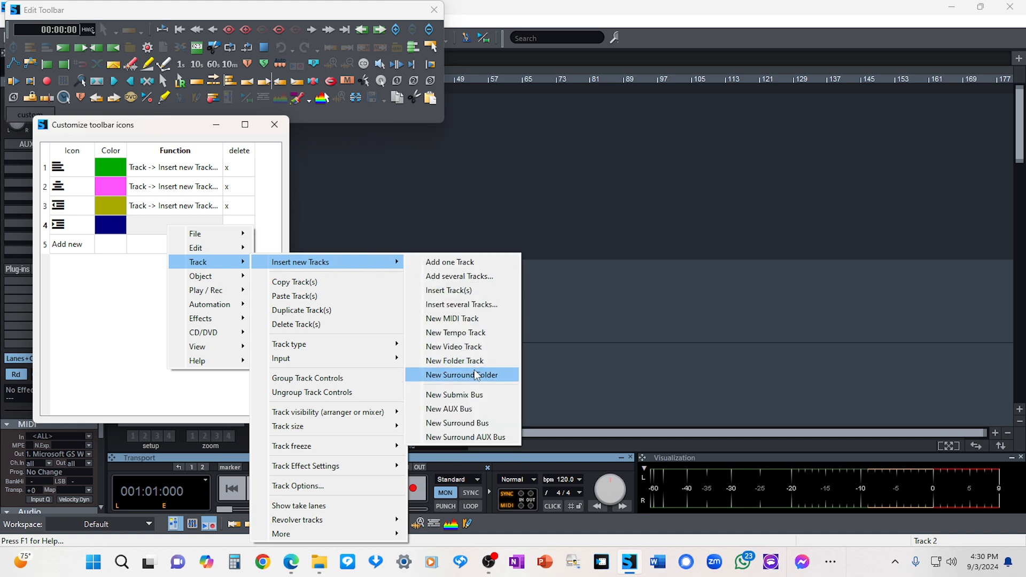
click(477, 412)
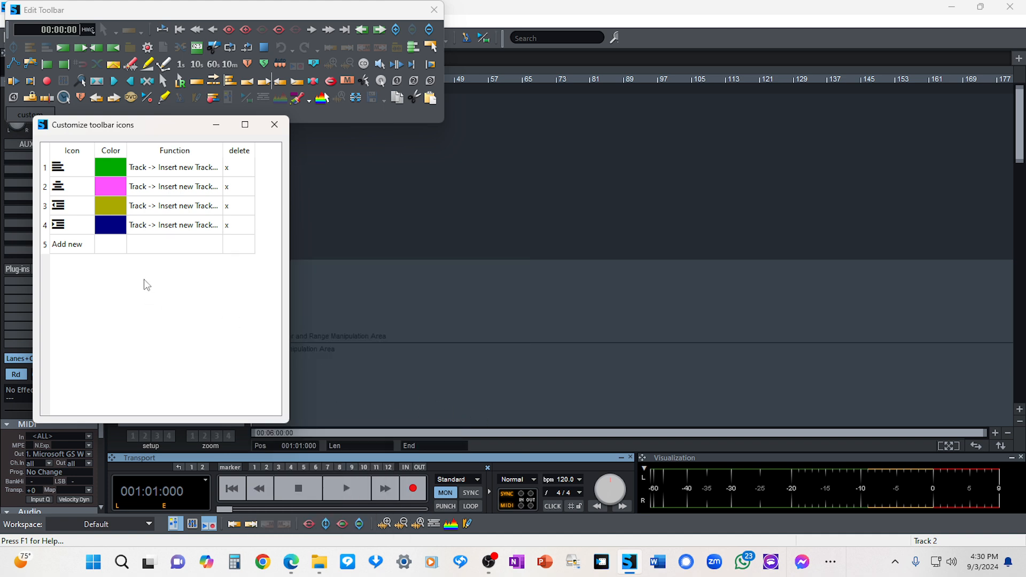
Step: Add a fifth custom icon with the cocktail glass symbol and browse the File and Track functions available for it
click(68, 249)
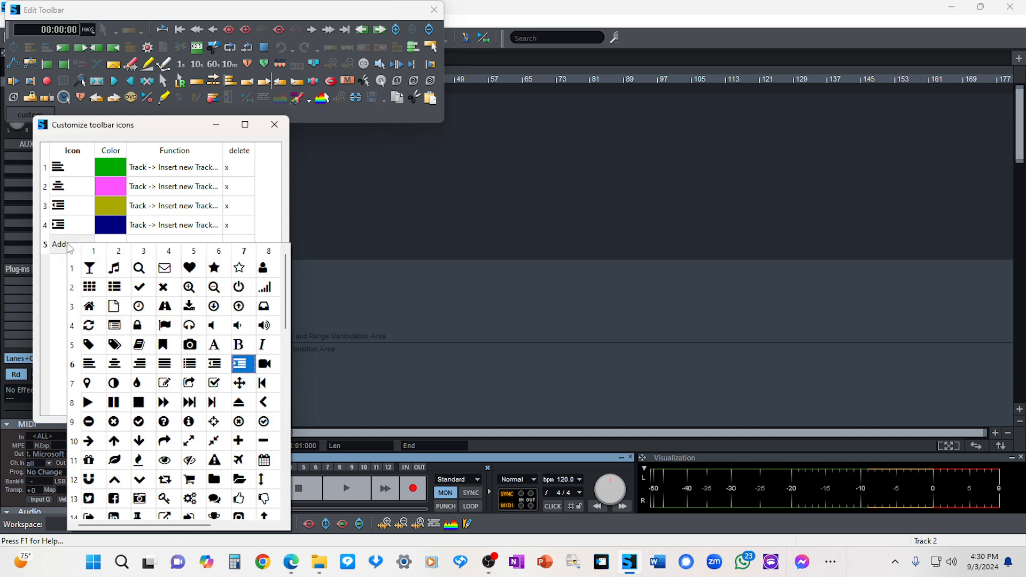
click(90, 269)
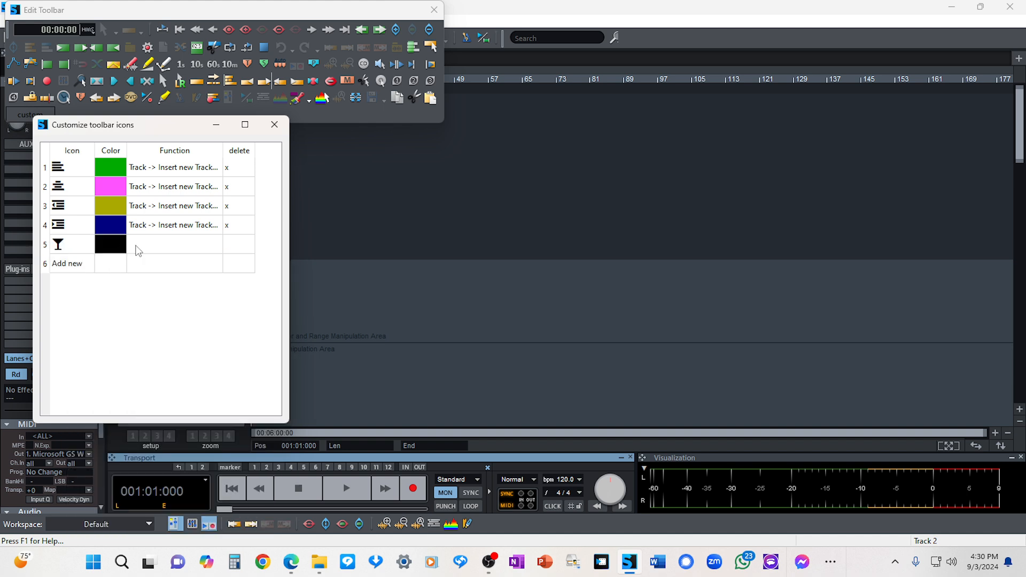
click(163, 244)
mouse_move(192, 257)
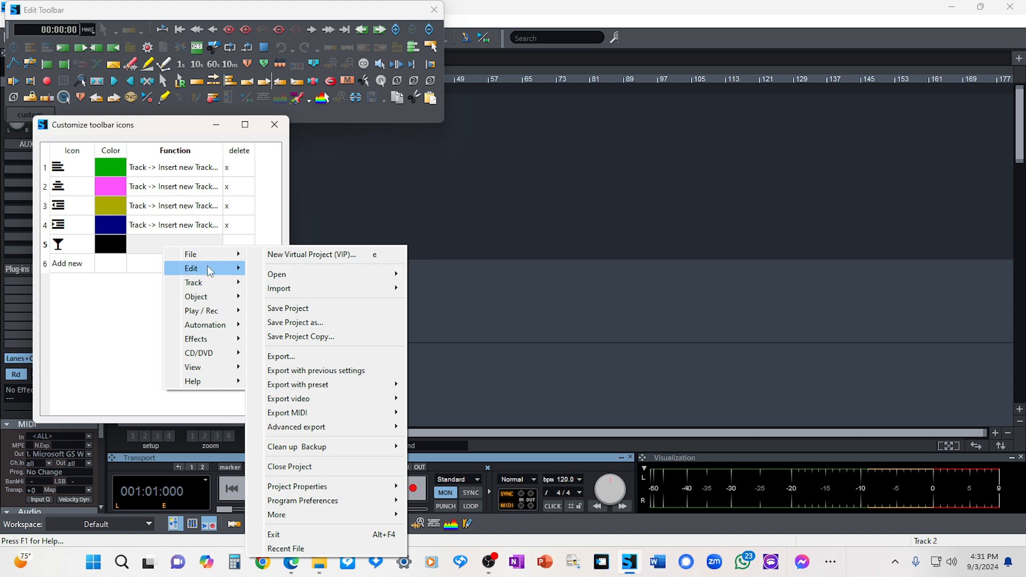
mouse_move(211, 285)
mouse_move(382, 284)
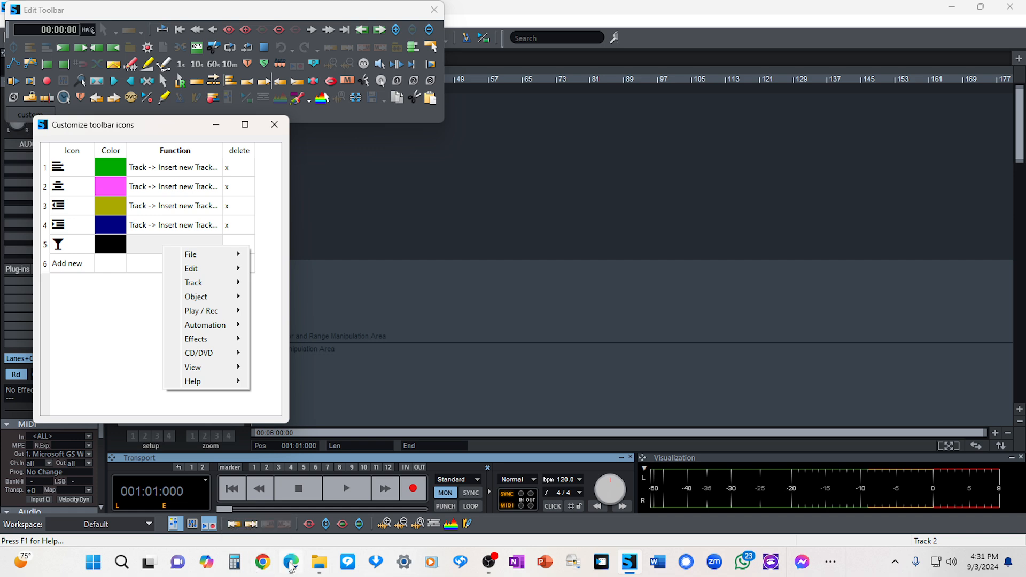
mouse_move(292, 567)
click(299, 508)
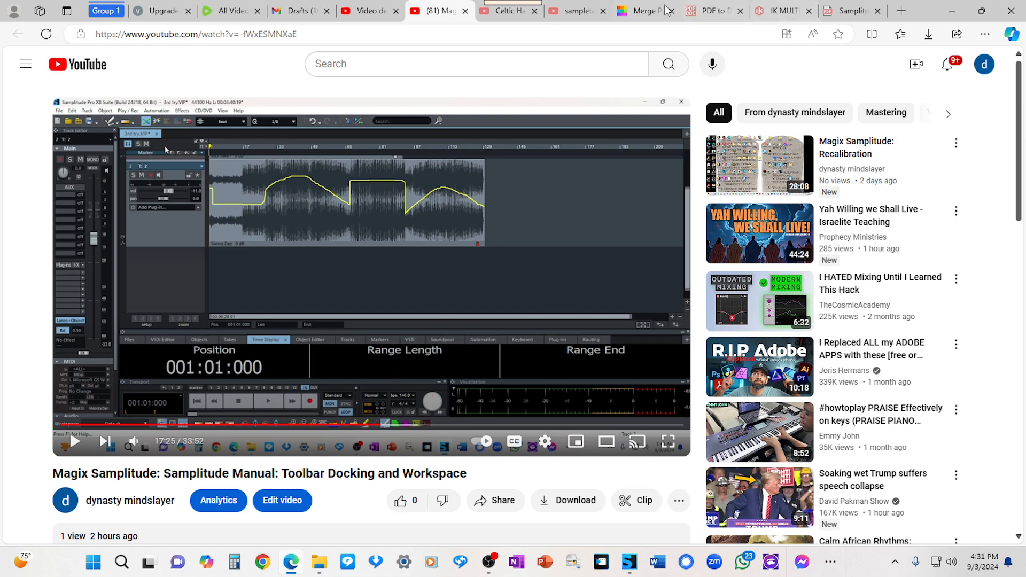
click(953, 9)
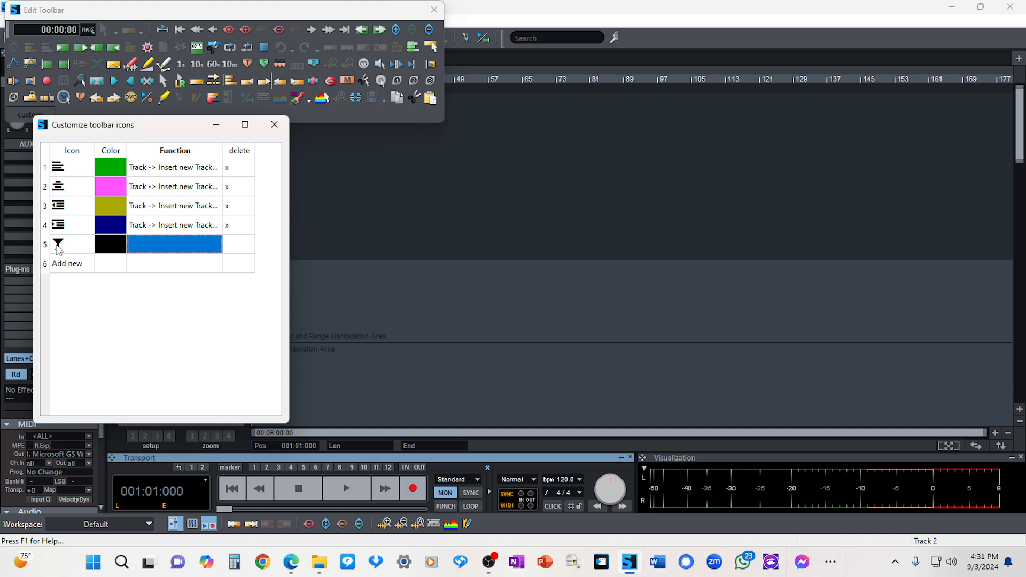
Step: Place the green, pink, olive and blue custom icons at the end of the workspace toolbar and finish editing the toolbars
click(275, 126)
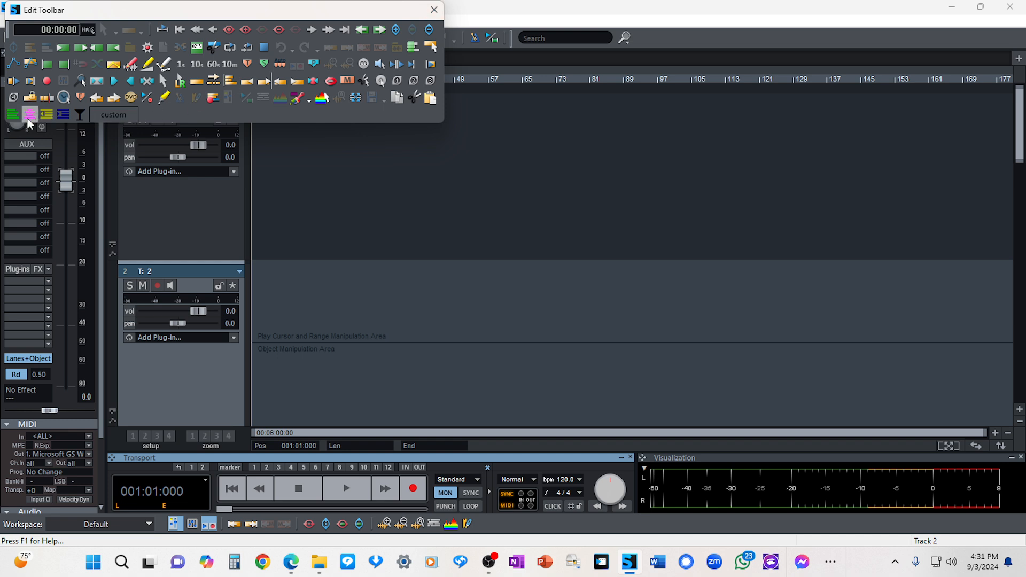
drag(15, 120, 473, 525)
drag(30, 117, 496, 523)
drag(53, 111, 517, 526)
drag(235, 281, 515, 535)
click(433, 10)
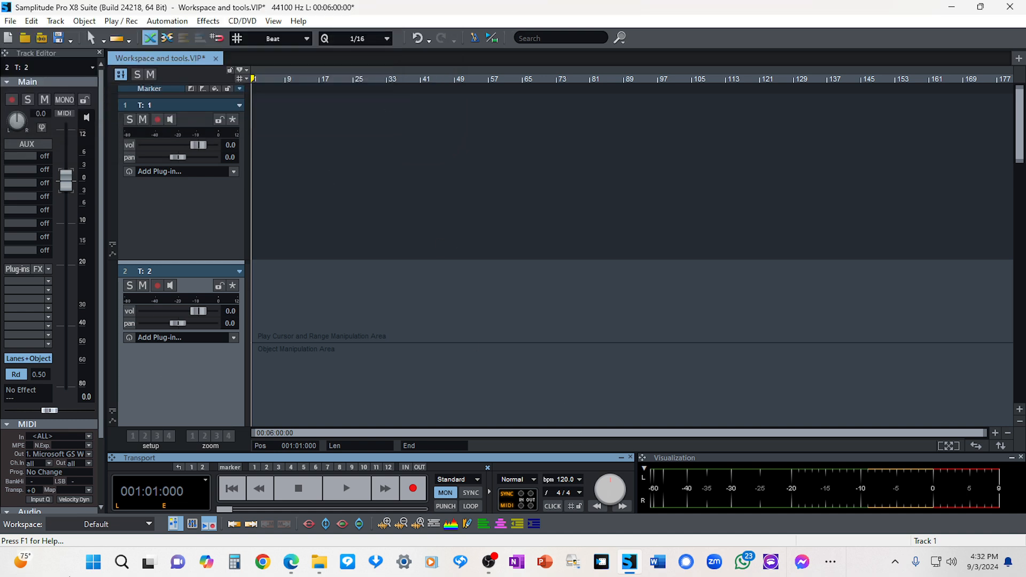
Step: Save the current workspace under the file name Smooth
click(149, 526)
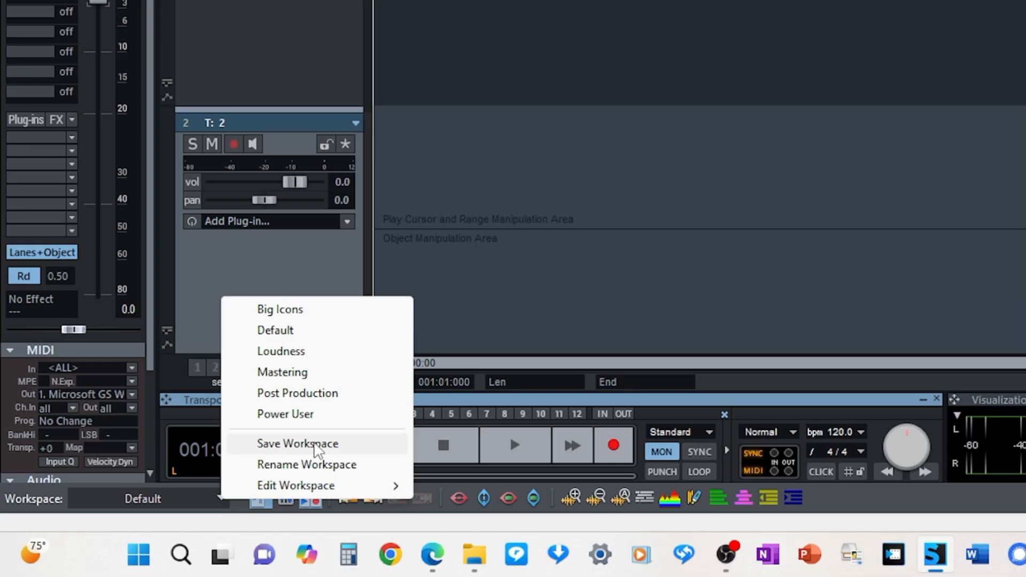
click(213, 487)
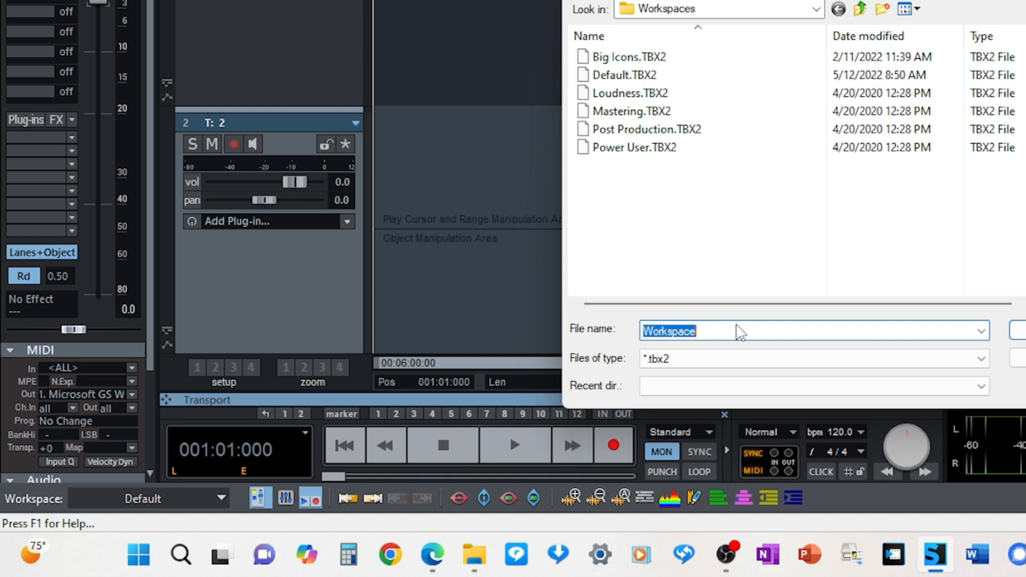
text(Sm)
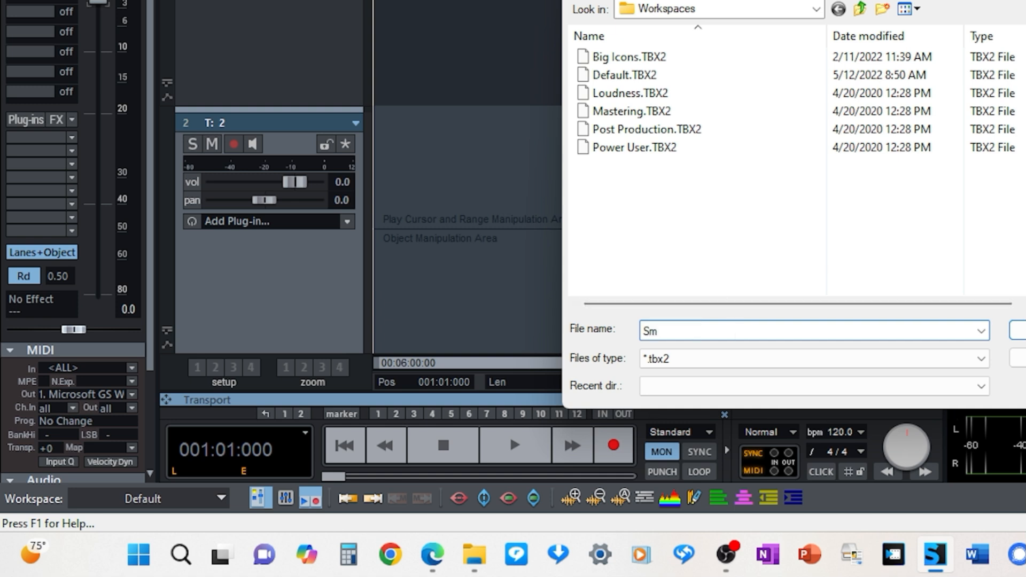
text(ooth)
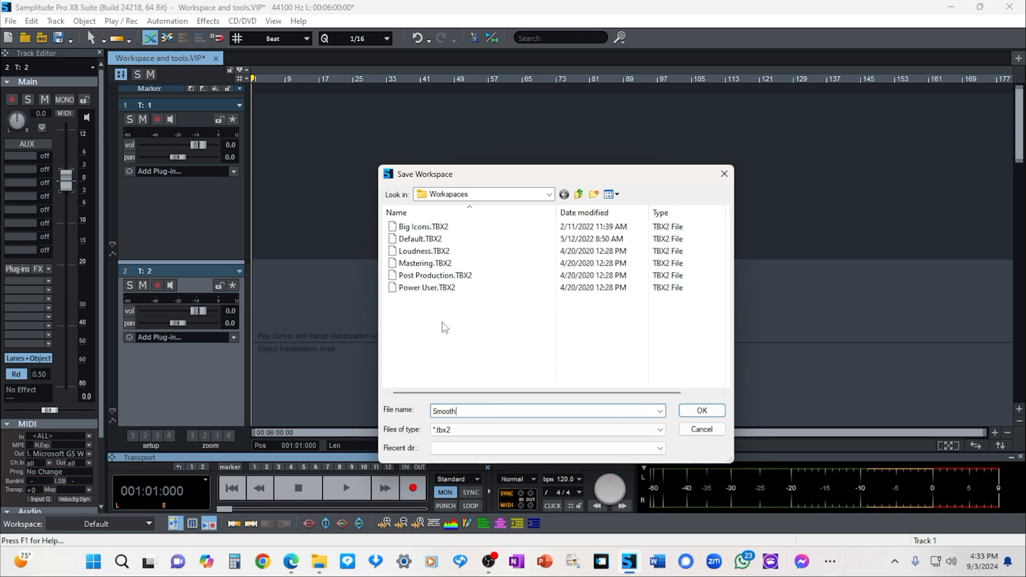
click(700, 411)
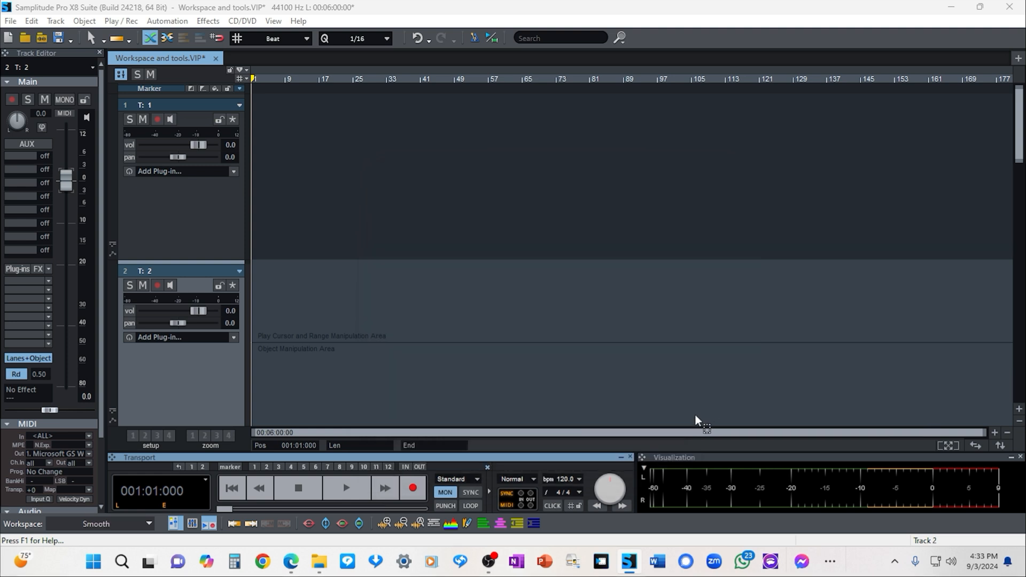
Step: Switch to the Default workspace for comparison and return to the Smooth workspace
click(149, 523)
click(197, 395)
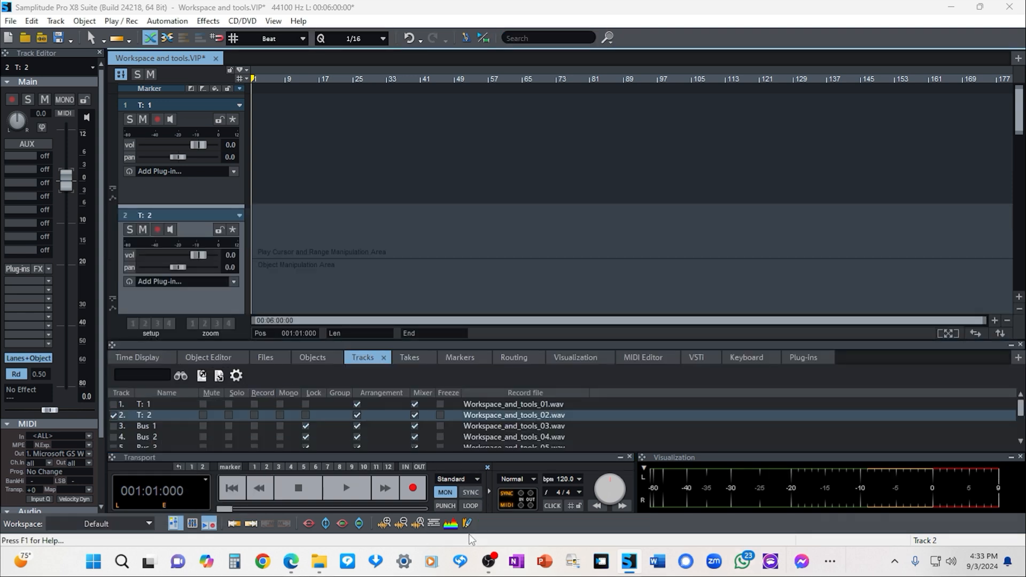
click(114, 524)
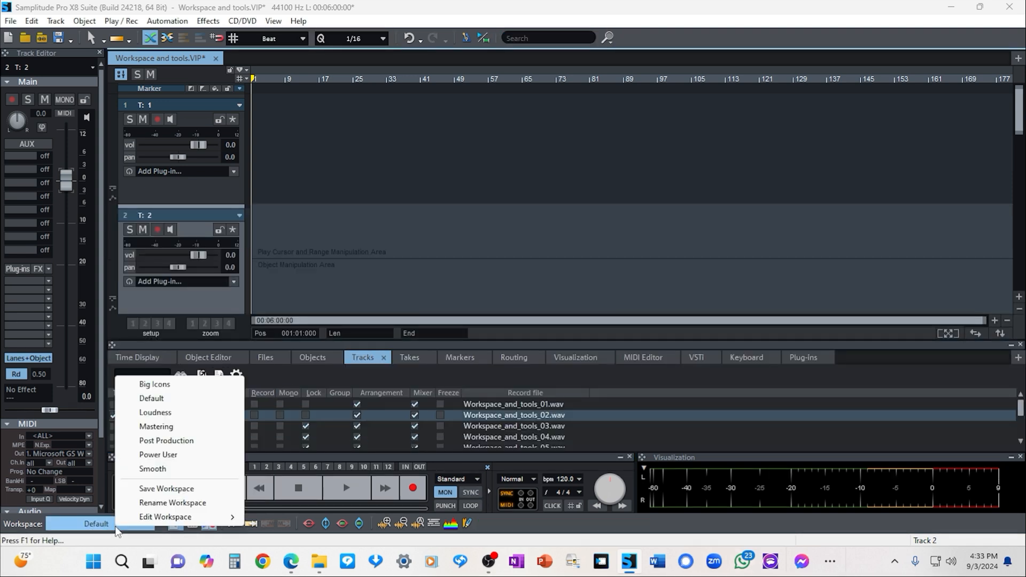
click(151, 468)
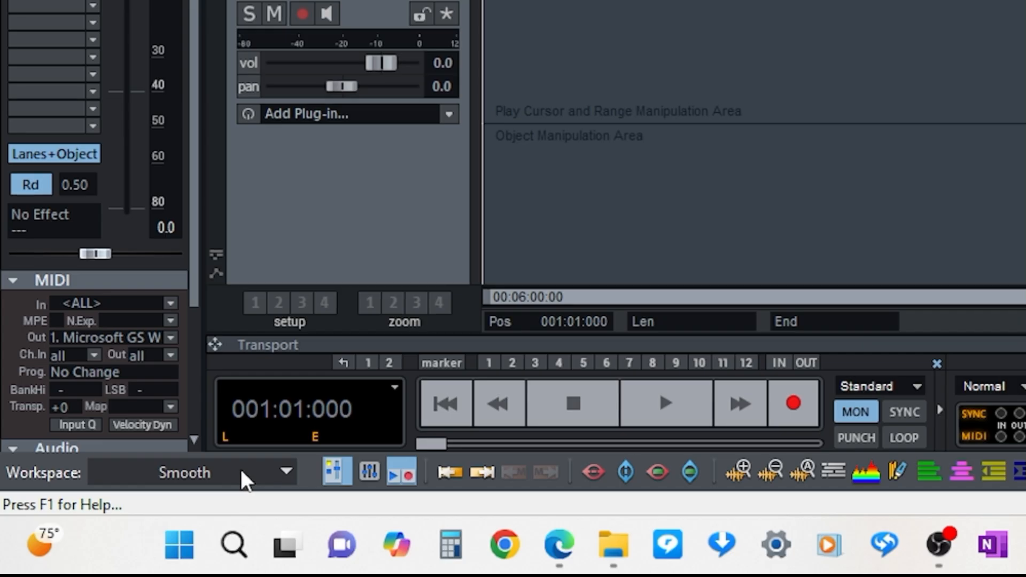
click(241, 469)
mouse_move(281, 463)
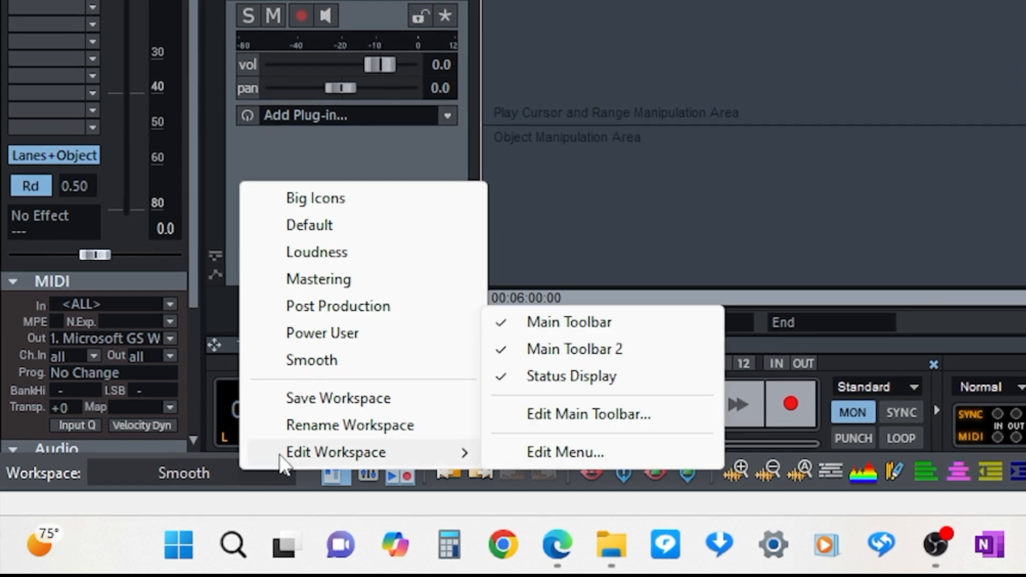
click(572, 410)
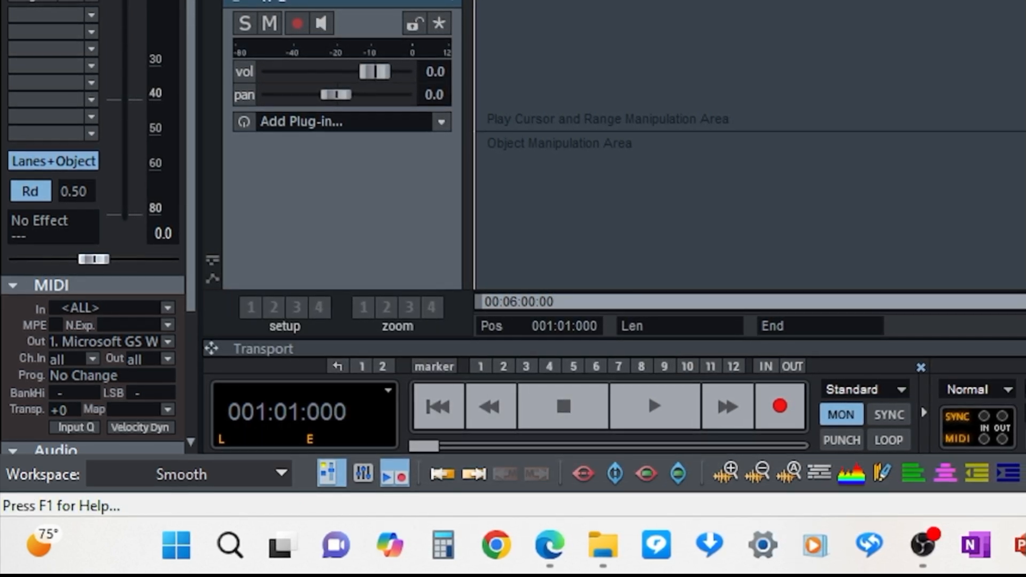
Step: Open the workspace's keyboard shortcut and menu editor and expand the Insert new Tracks functions under Track
click(213, 475)
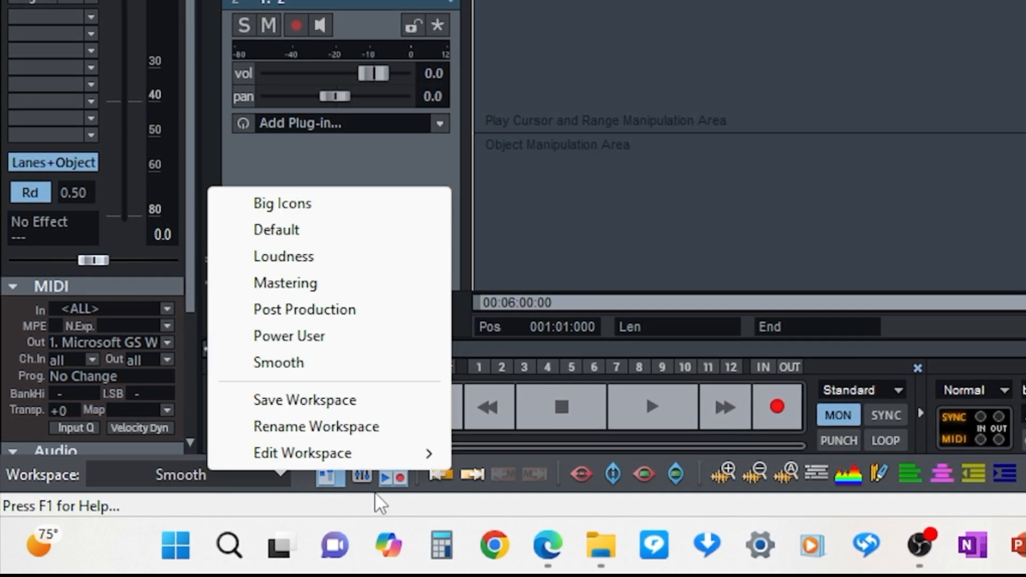
mouse_move(400, 454)
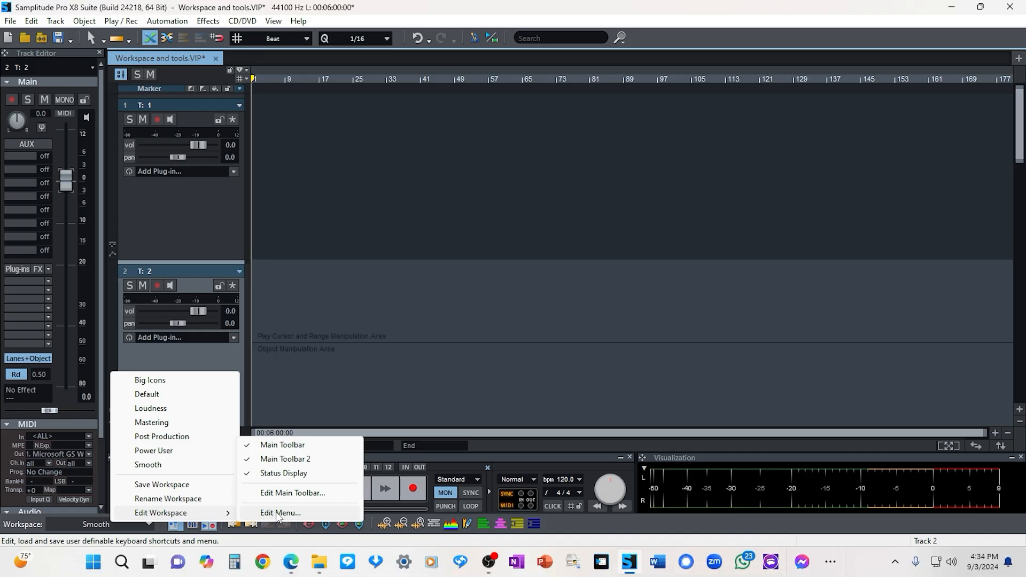
click(524, 453)
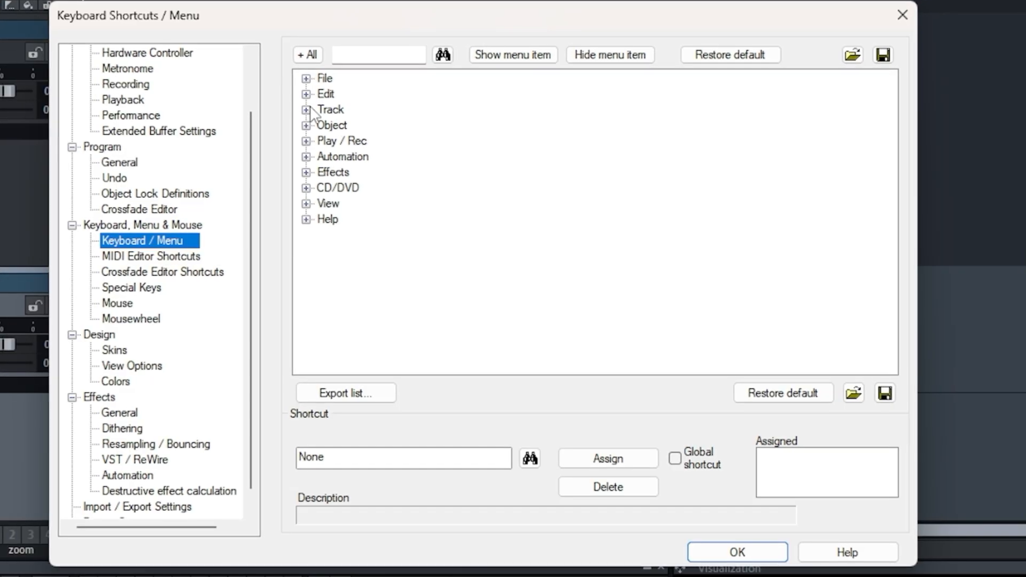
click(361, 117)
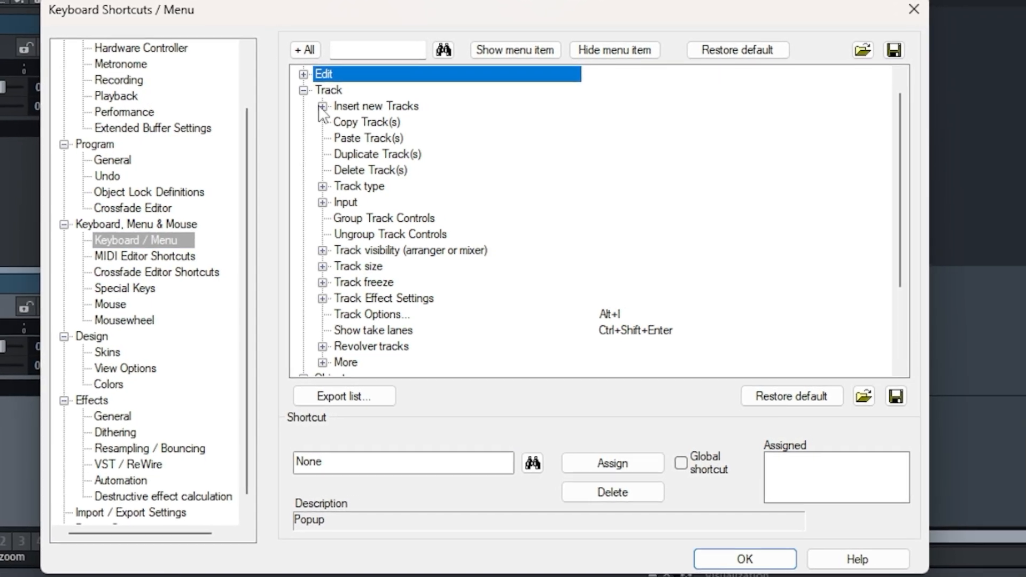
click(320, 106)
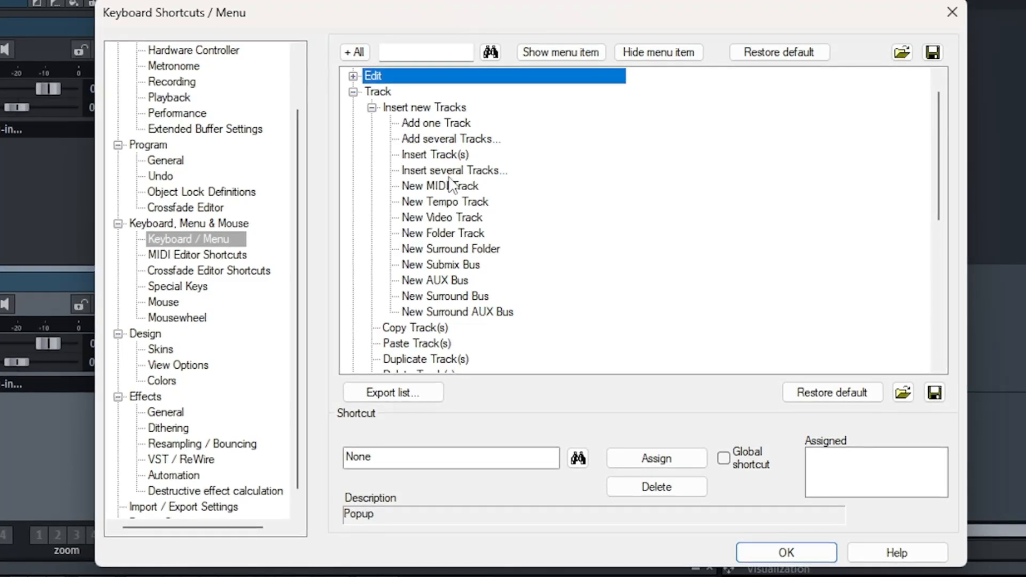
Step: Try to assign the shortcut I to Insert several Tracks, declining to replace the existing Project Options shortcut
click(452, 170)
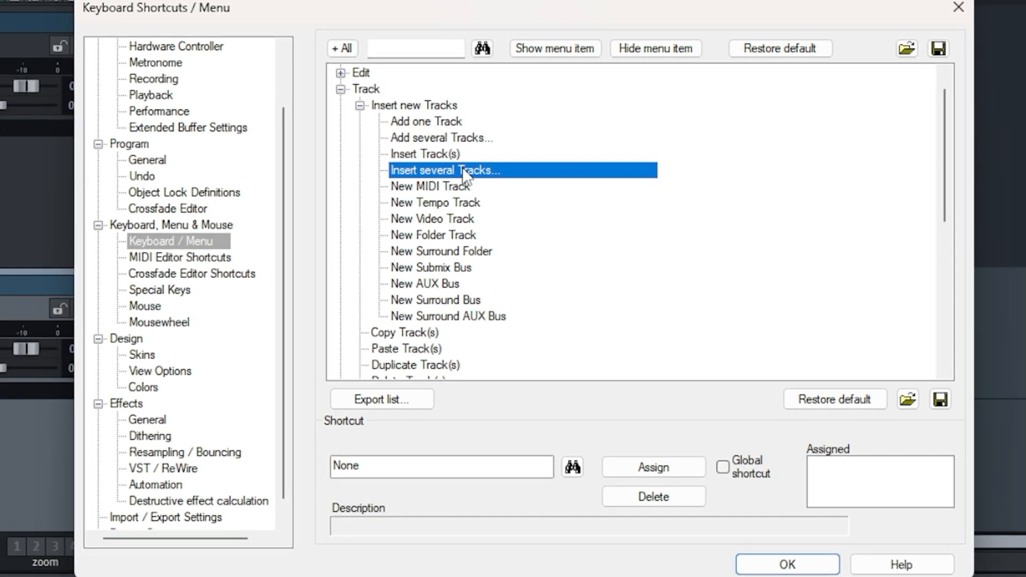
click(481, 468)
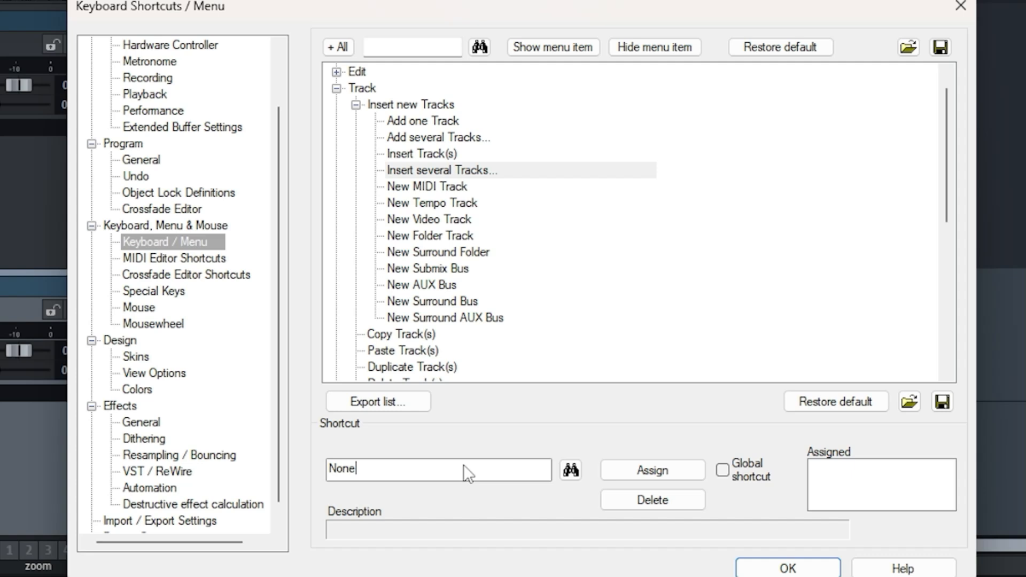
key(Caps_Lock)
key(i)
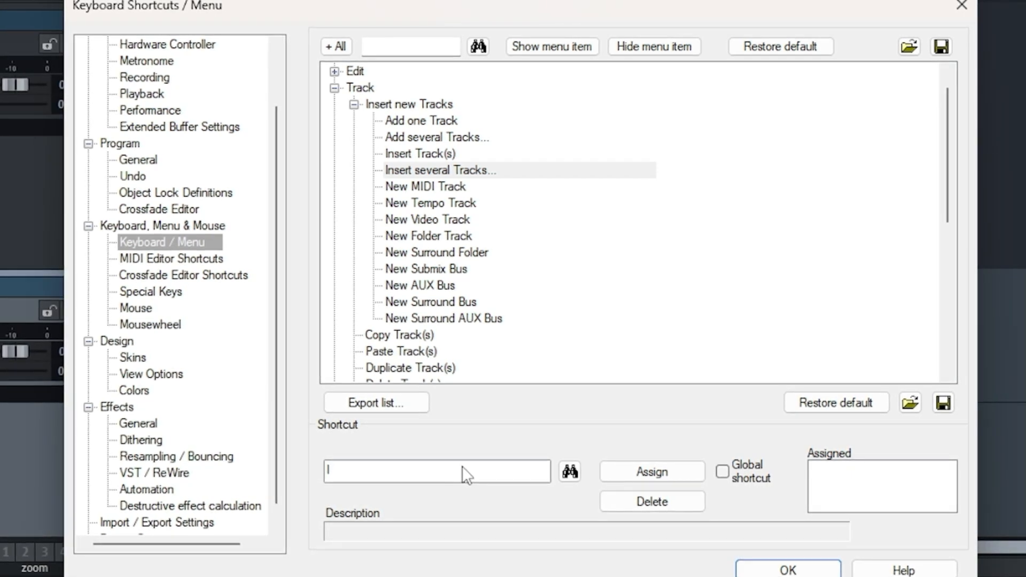
click(645, 472)
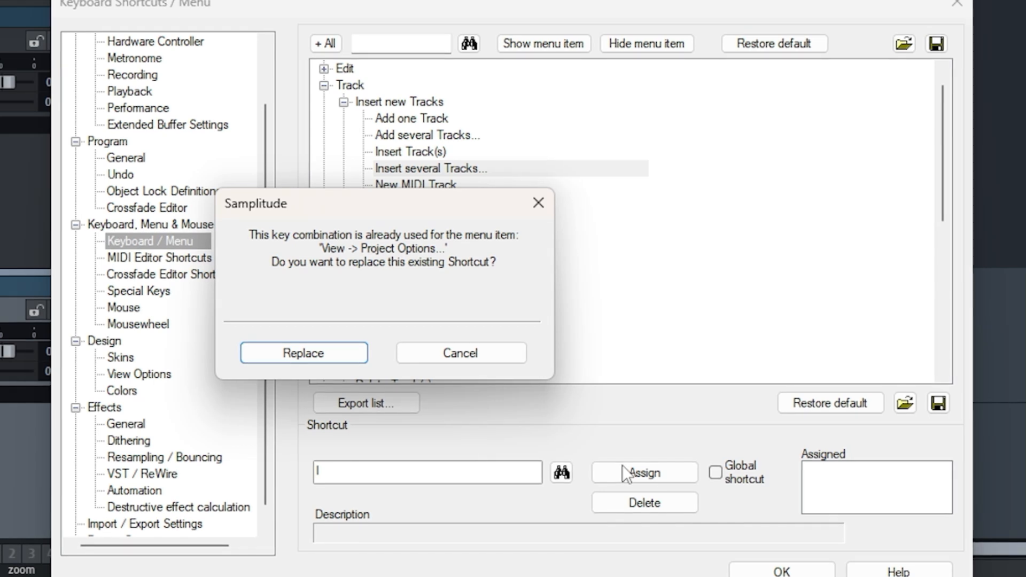
click(465, 354)
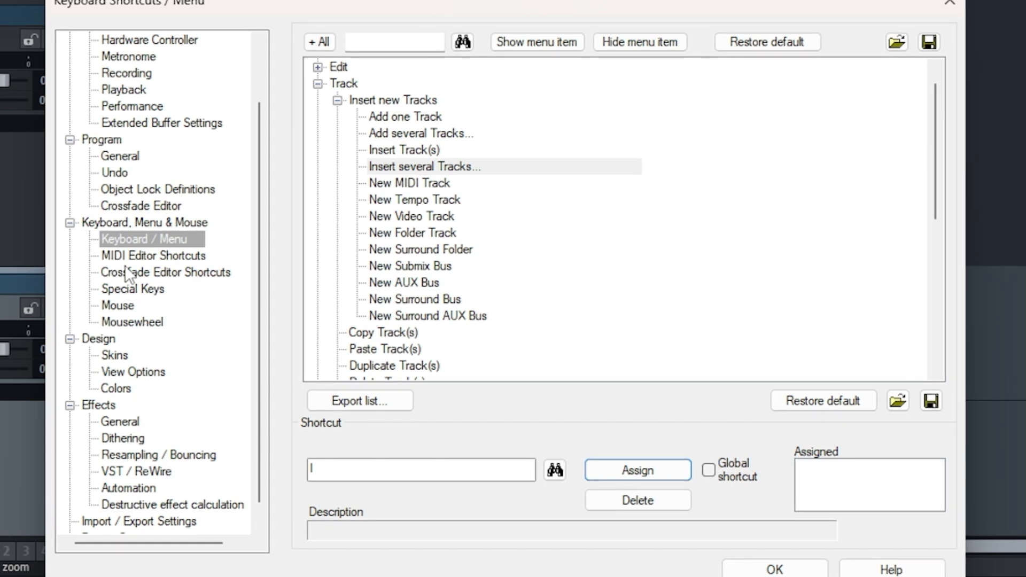
Step: Assign the shortcut S to the Insert several Tracks function
click(393, 468)
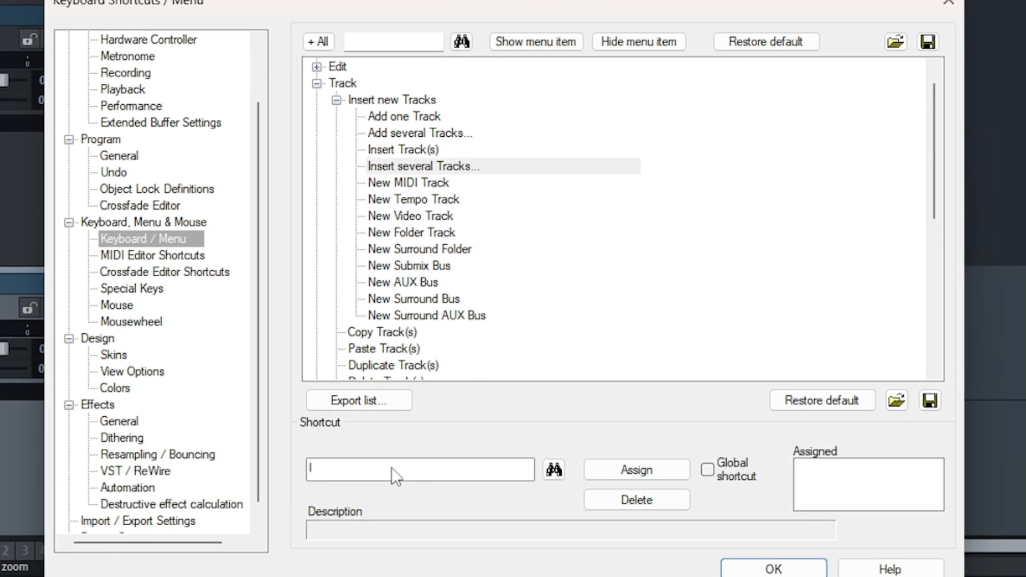
key(s)
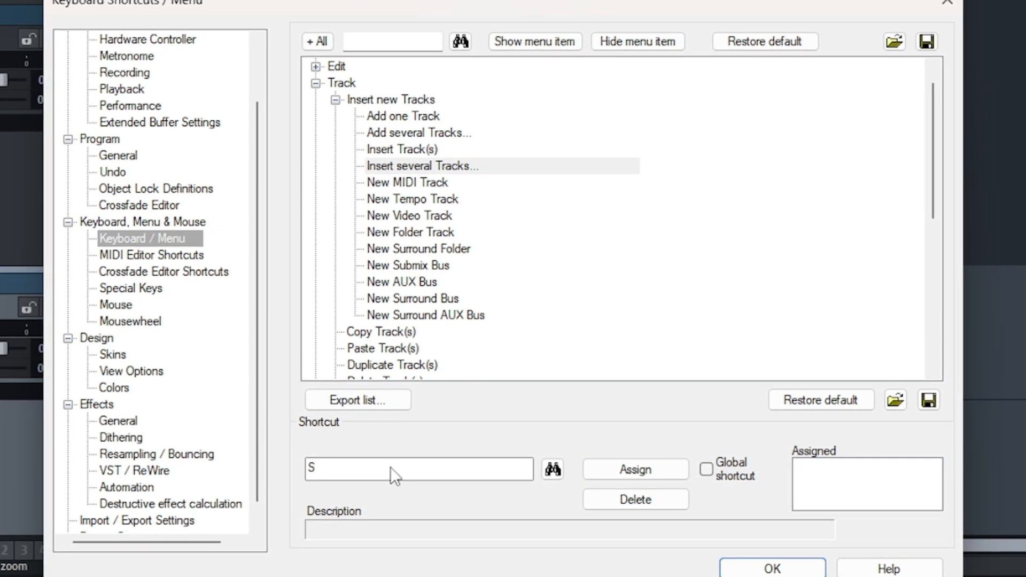
click(623, 470)
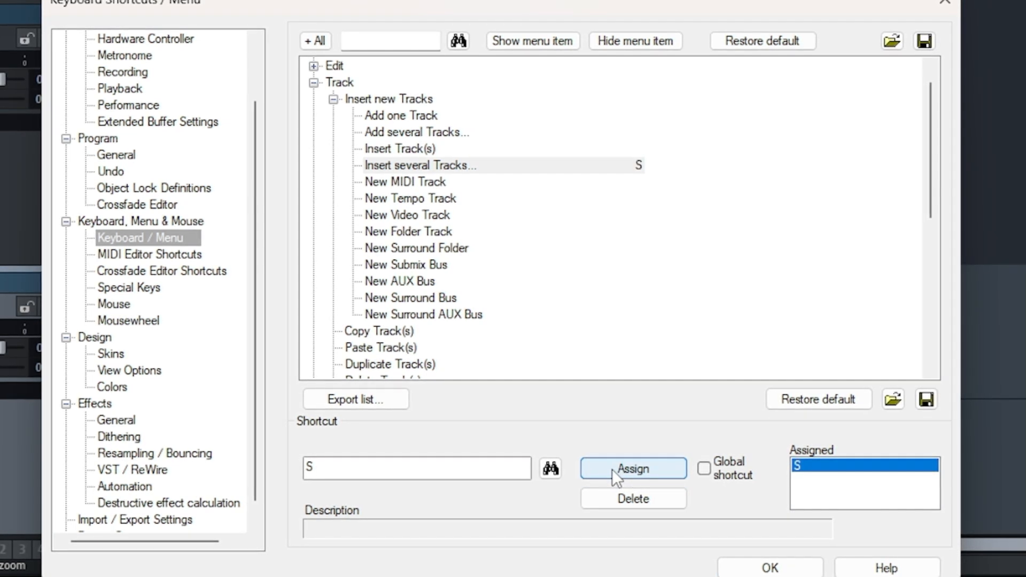
Step: Try the shortcuts P and W for the New MIDI Track function, declining to replace their existing assignments
click(448, 184)
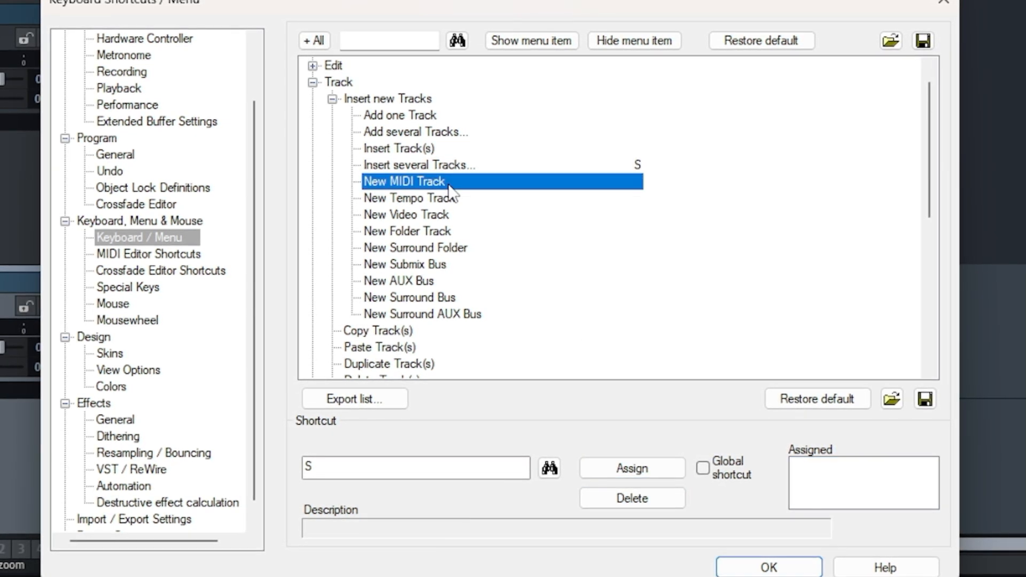
click(451, 464)
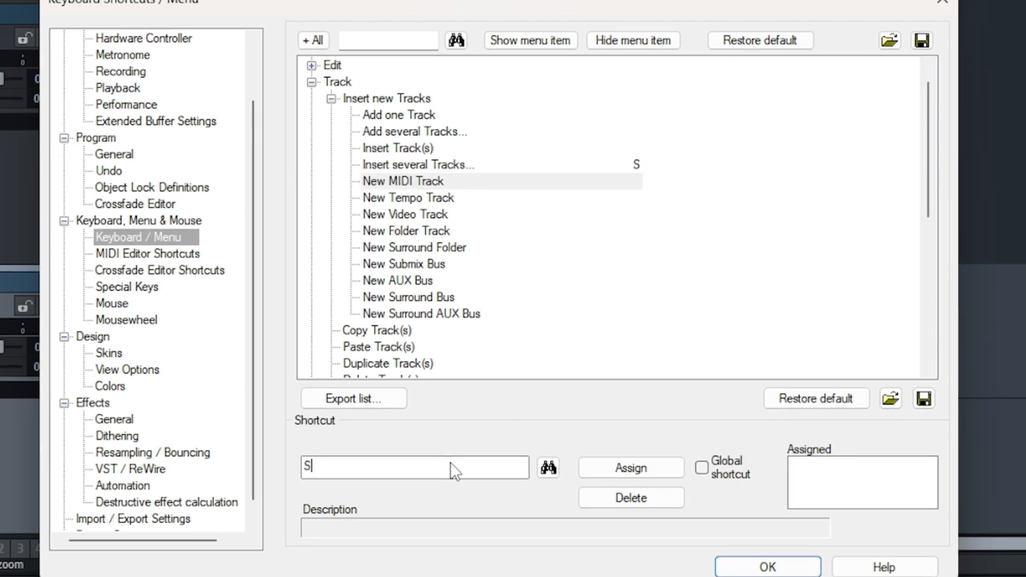
key(p)
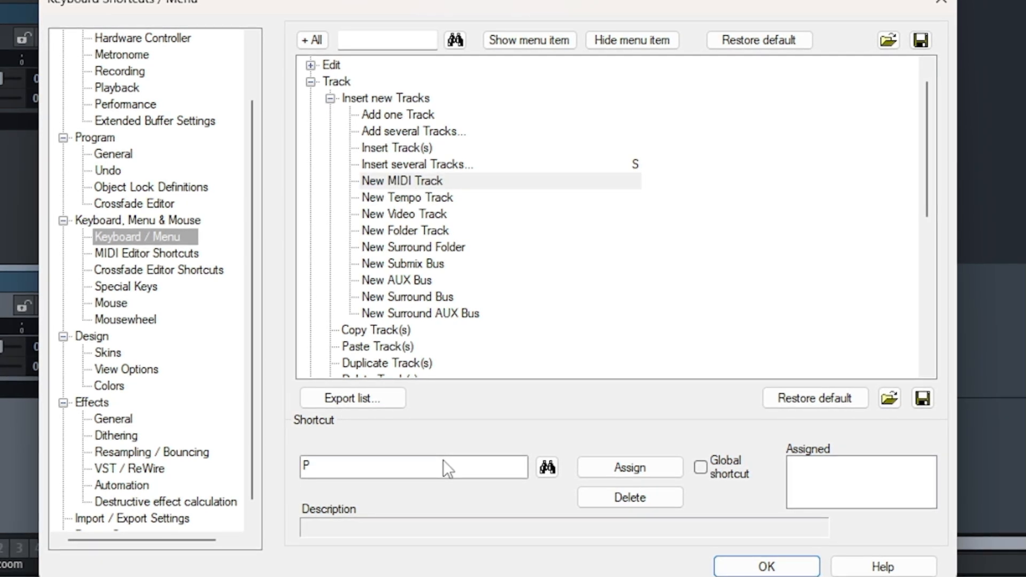
click(611, 464)
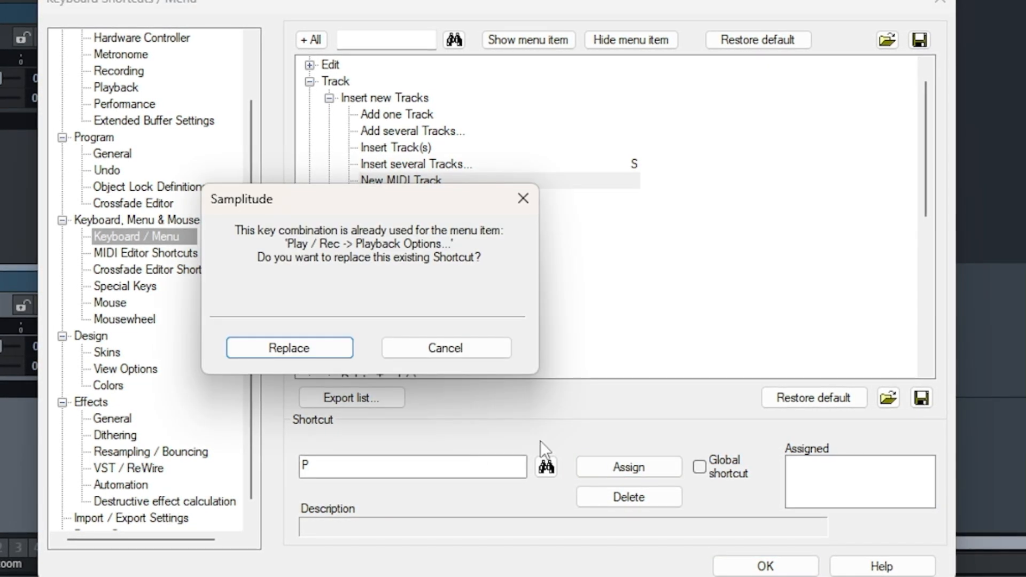
click(430, 346)
click(361, 457)
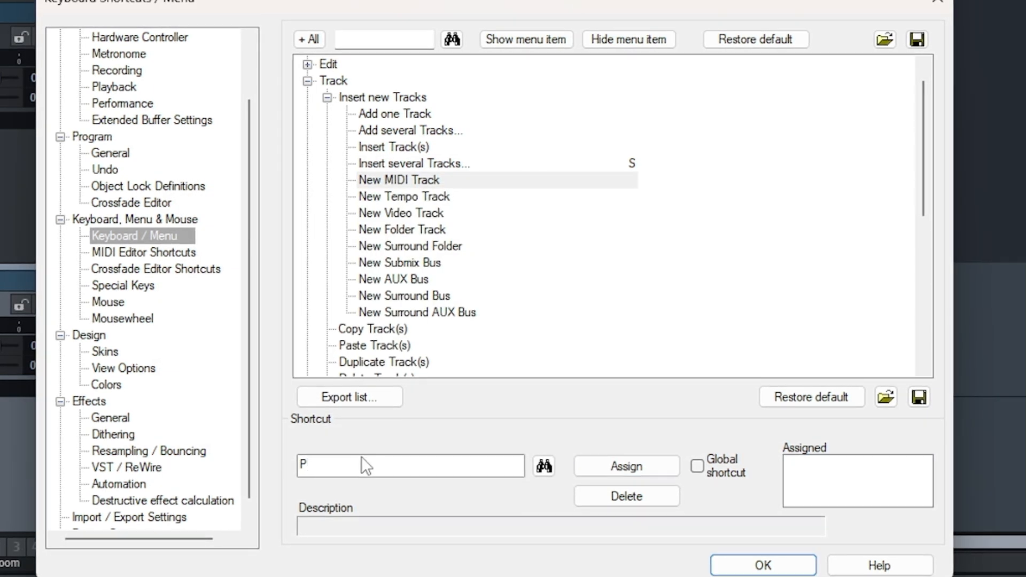
key(w)
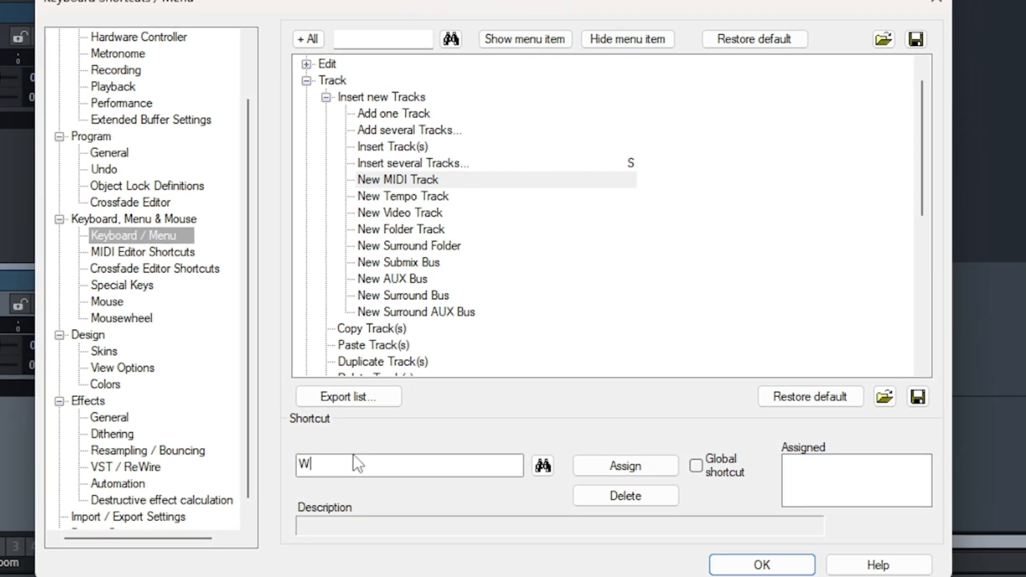
click(646, 459)
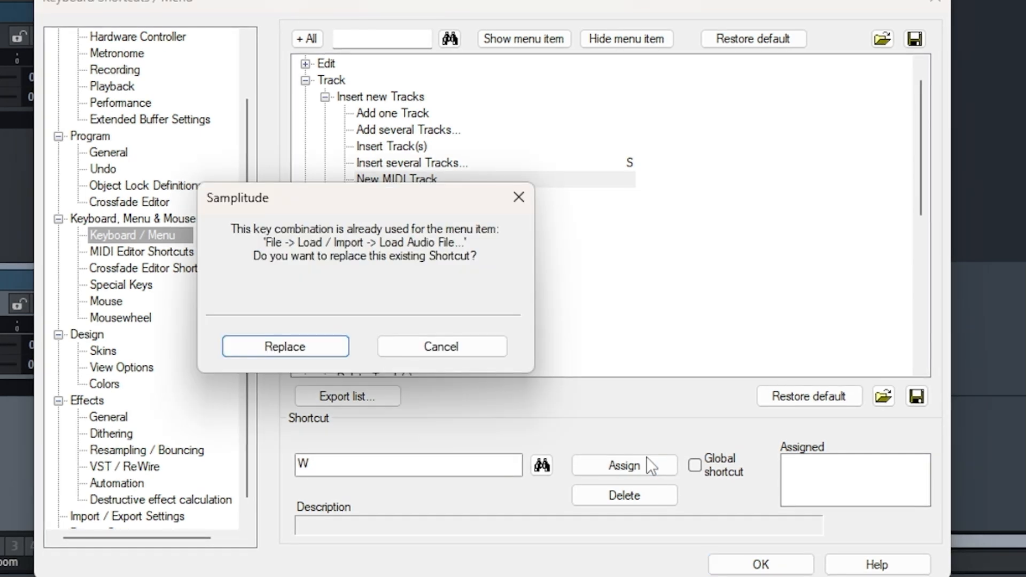
click(438, 347)
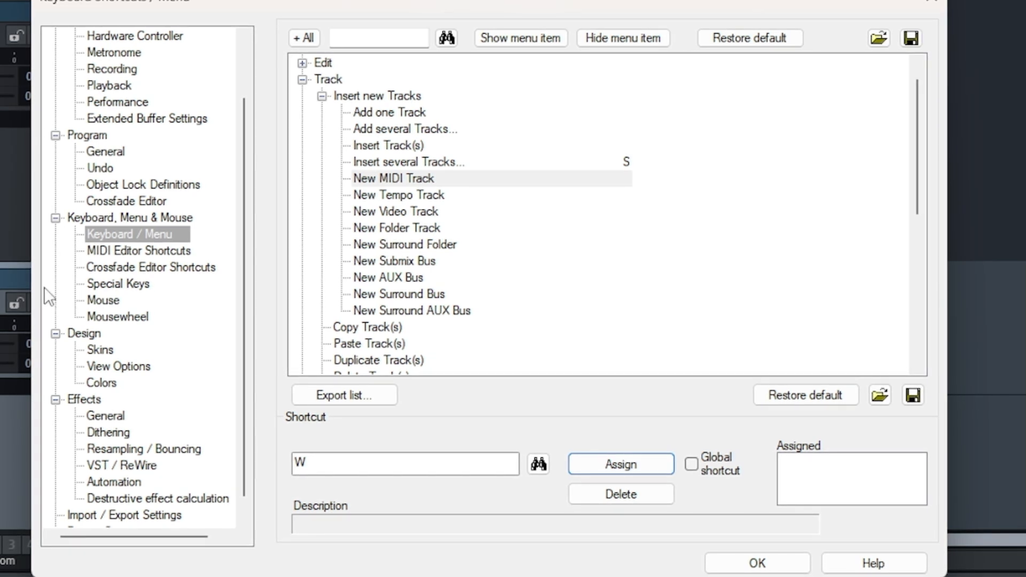
Step: Assign the shortcut Q to the New MIDI Track function
click(346, 469)
key(q)
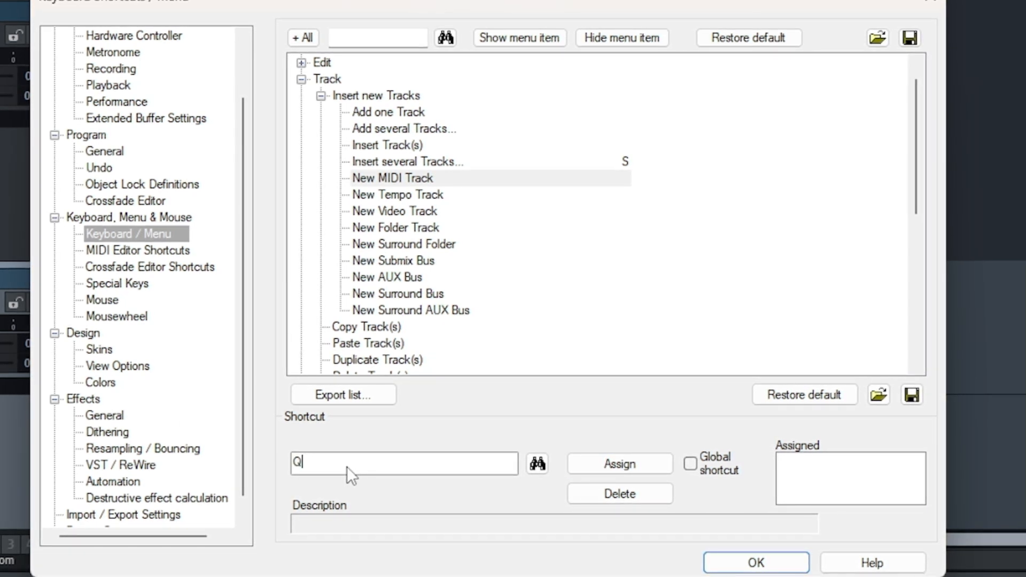
click(633, 460)
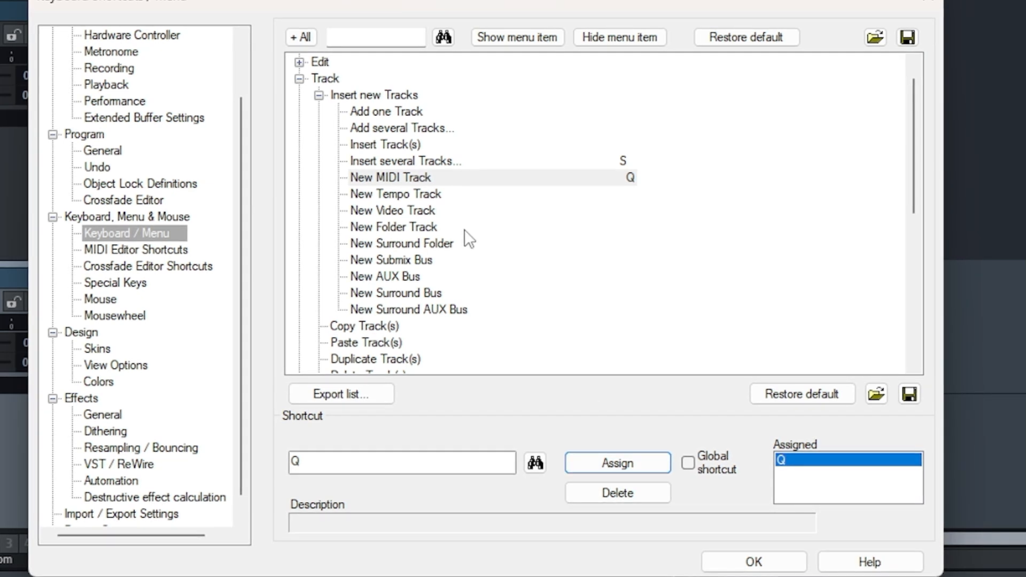
Step: Try to assign the shortcut O to the New Submix Bus function, declining to replace its existing assignment
click(455, 260)
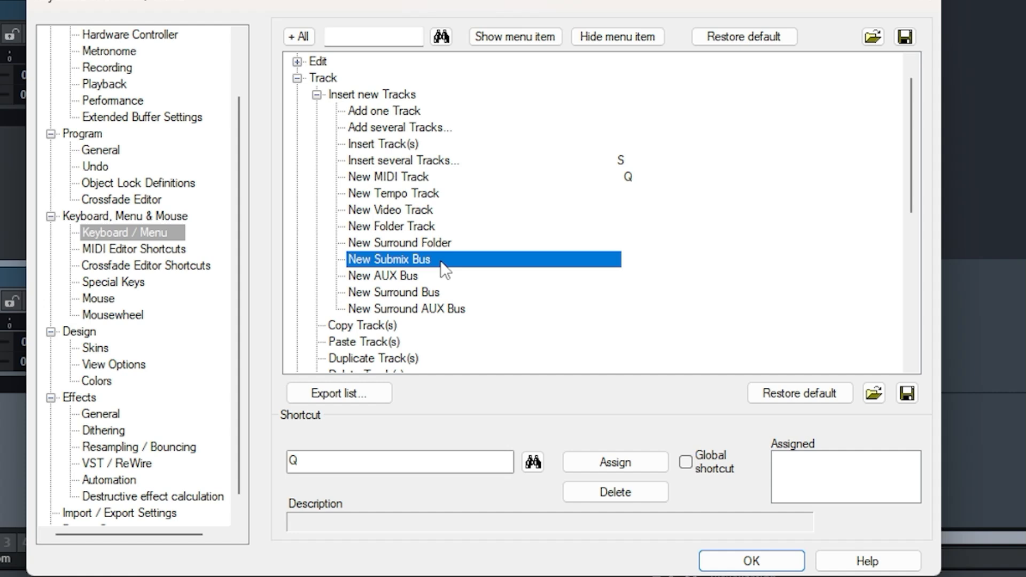
key(o)
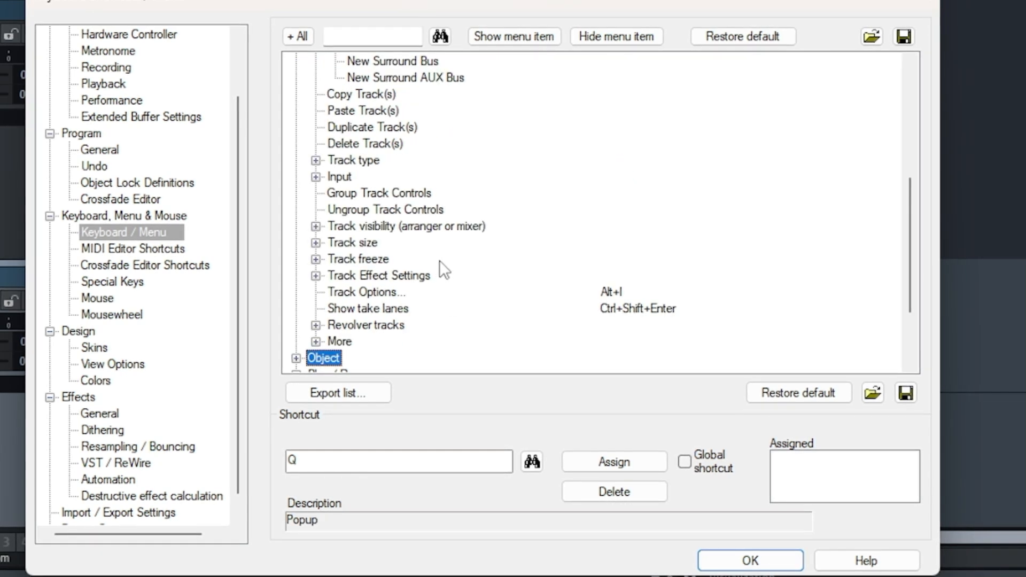
scroll(469, 242, up, 2)
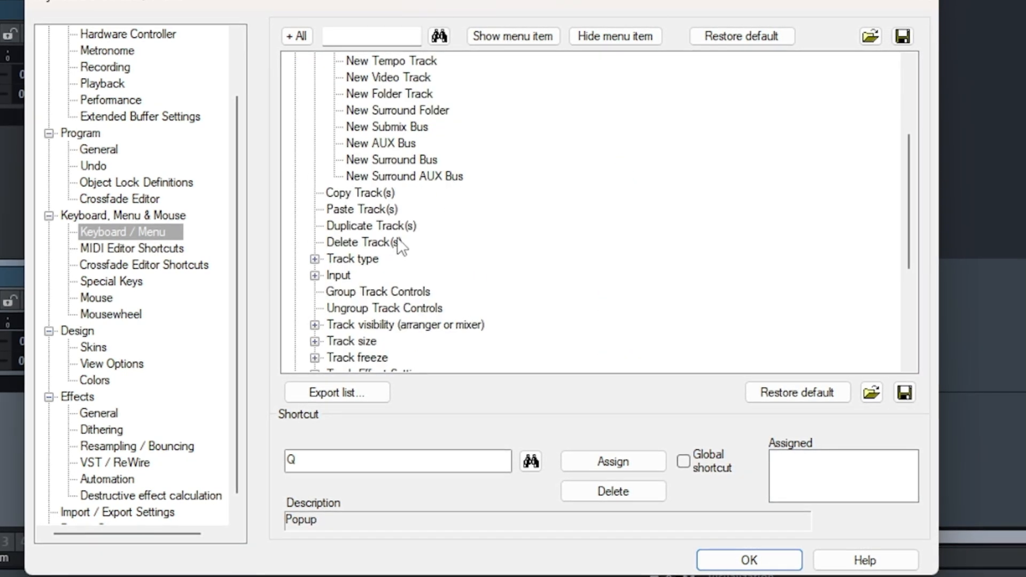
scroll(391, 179, up, 1)
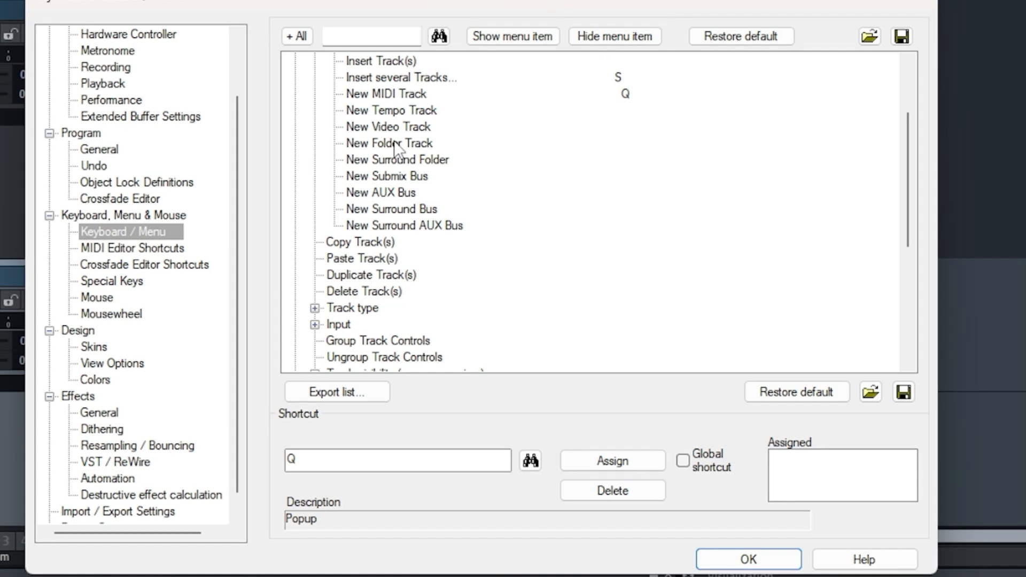
click(473, 175)
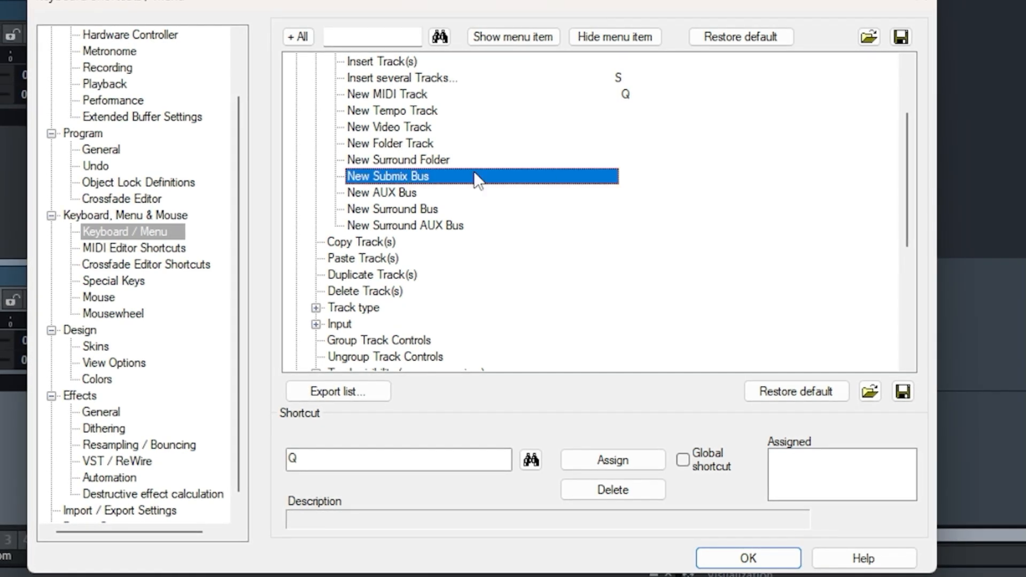
click(418, 454)
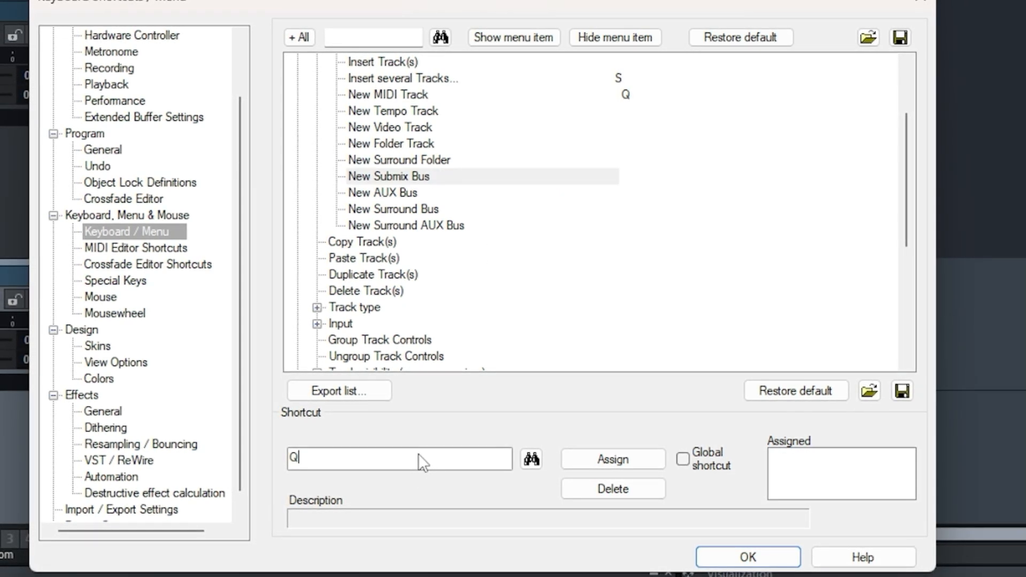
key(o)
click(604, 457)
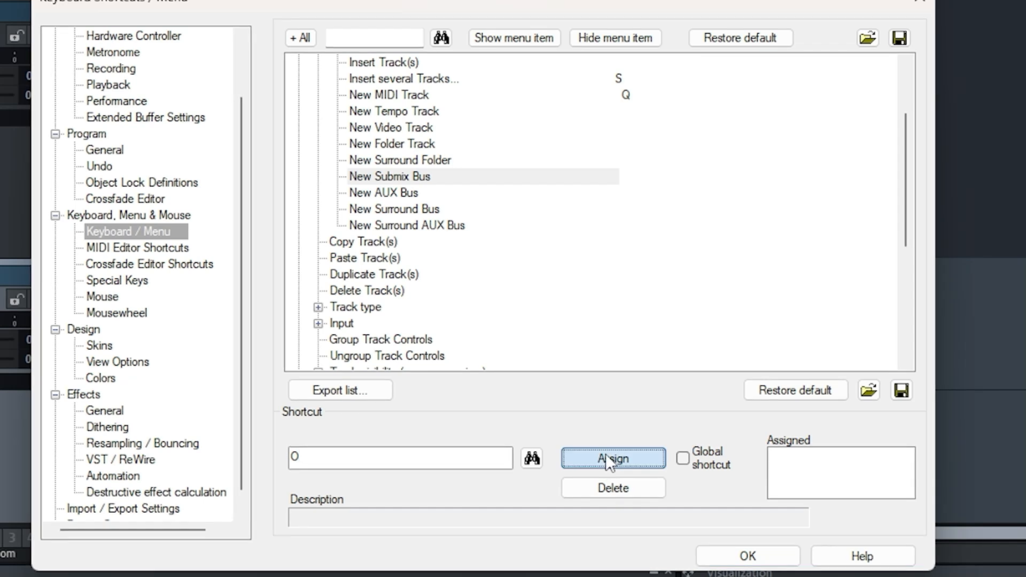
click(475, 340)
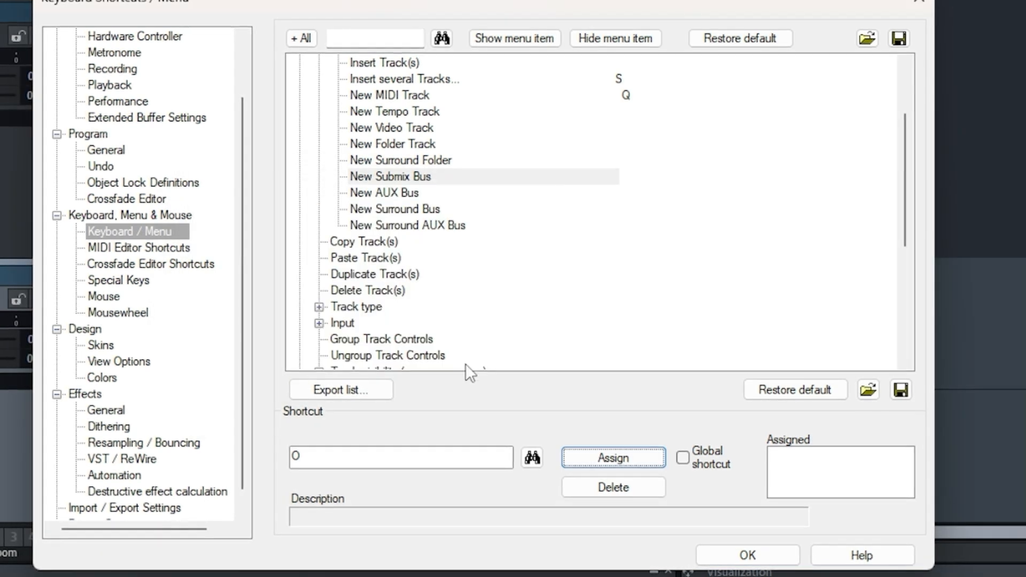
Step: Look up which function already uses the shortcut 1
click(404, 458)
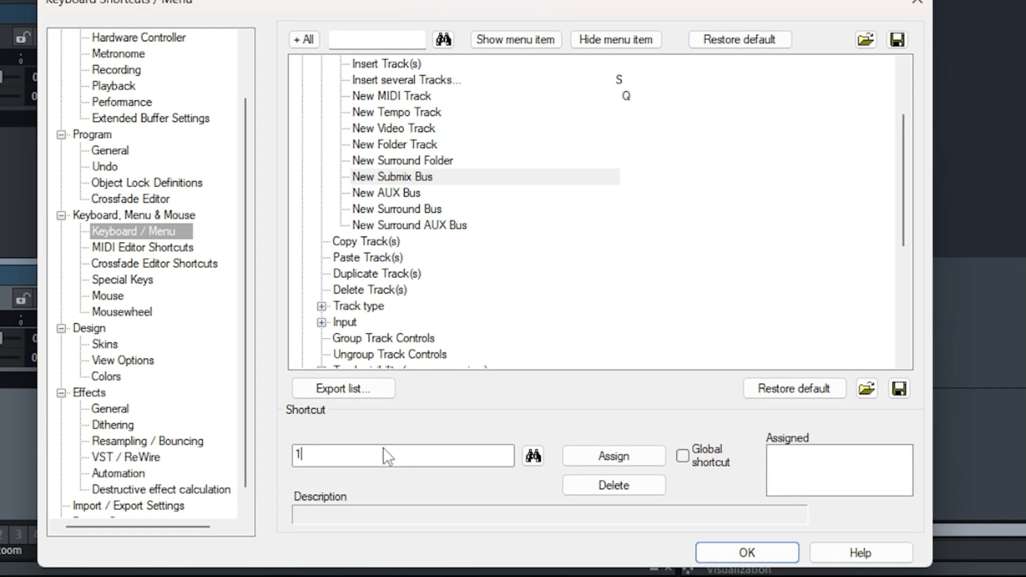
click(533, 454)
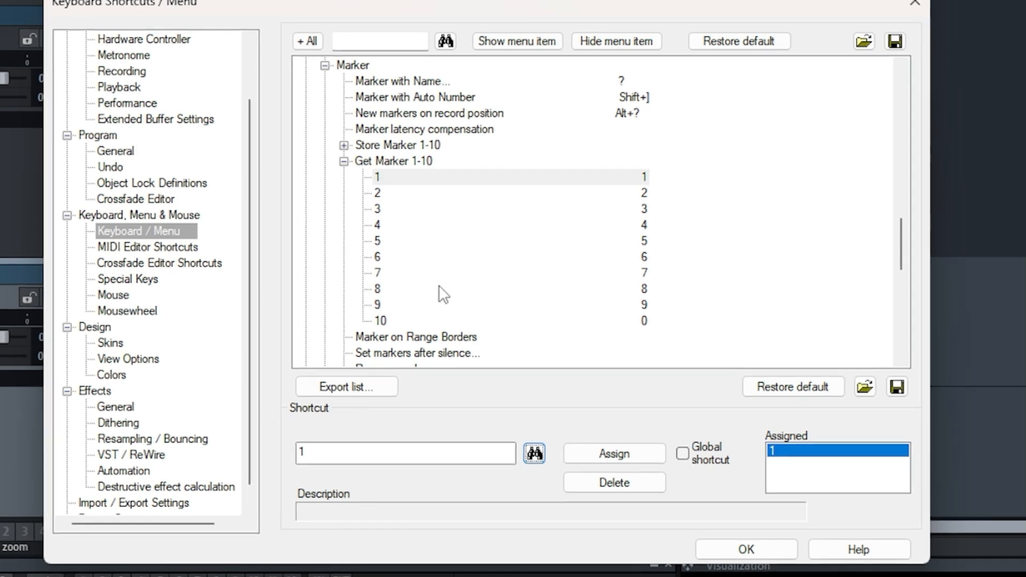
Step: Try to assign the period key as the shortcut for New Submix Bus, declining to override its existing use
scroll(438, 287, up, 4)
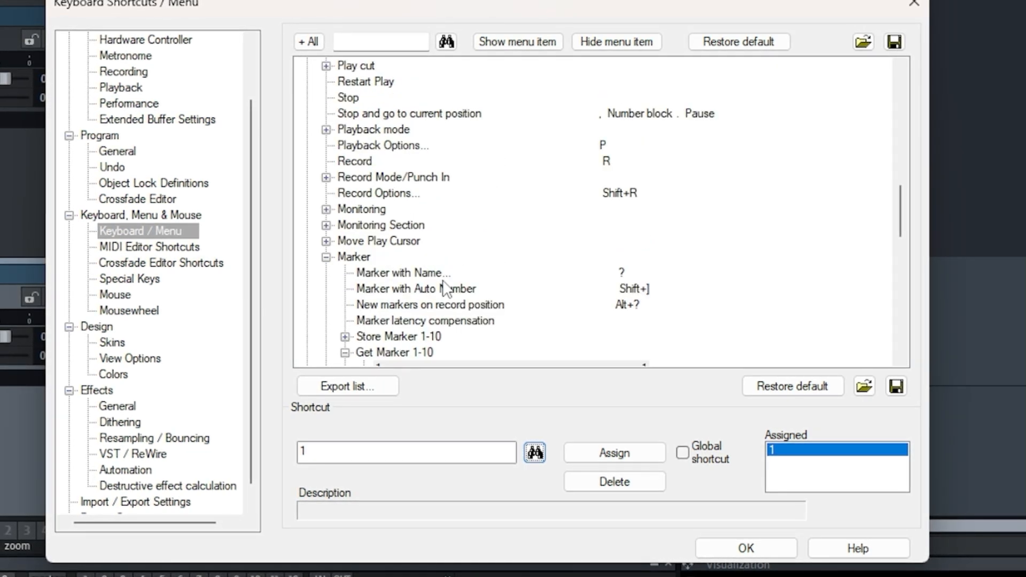
scroll(445, 287, up, 2)
scroll(448, 276, up, 2)
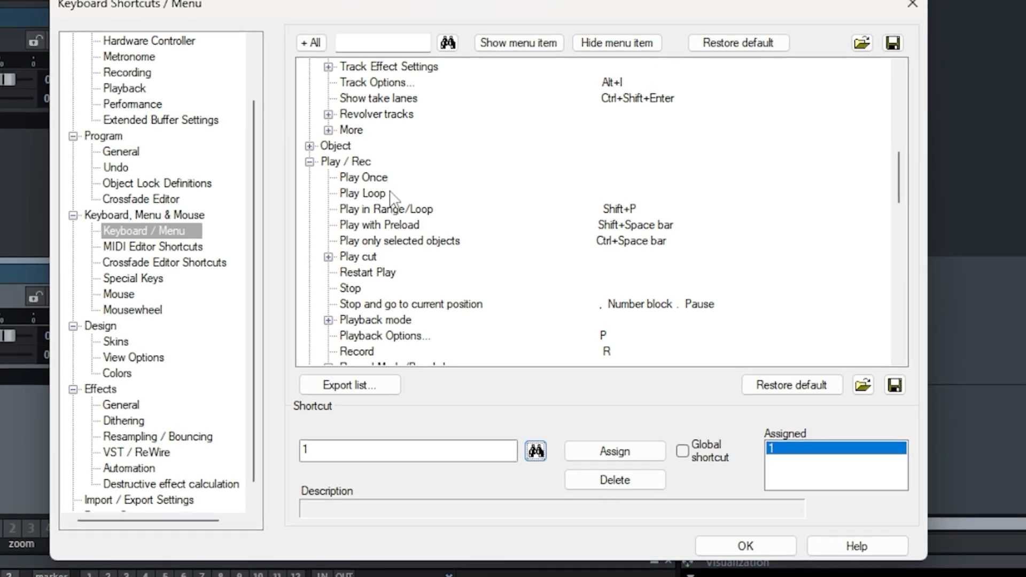
scroll(392, 197, up, 9)
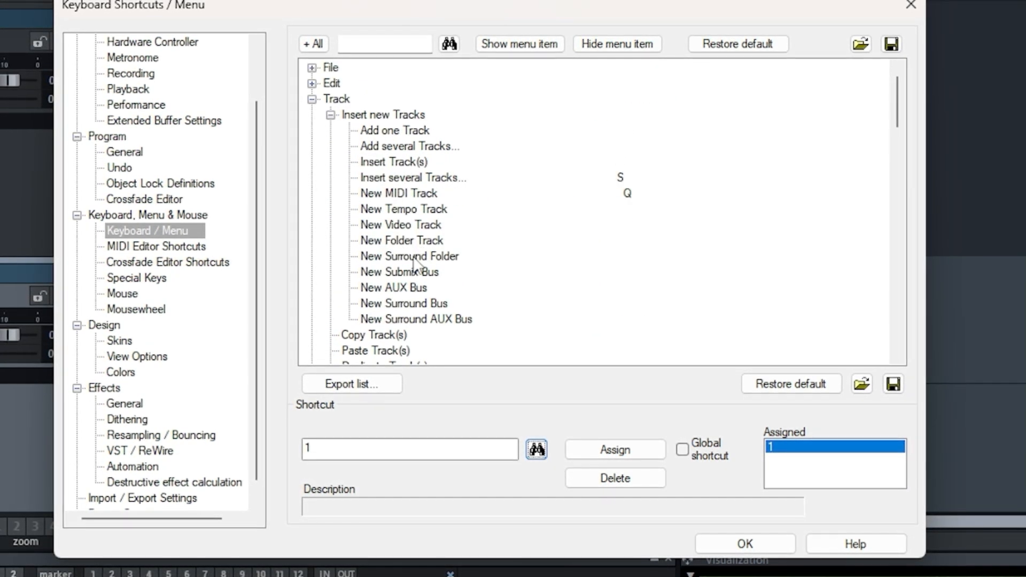
click(438, 272)
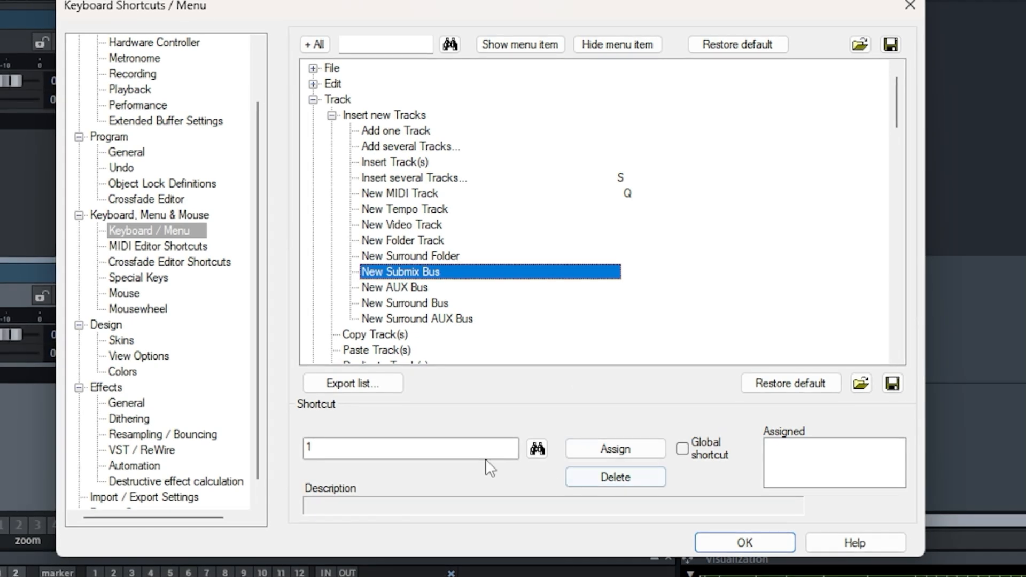
click(480, 458)
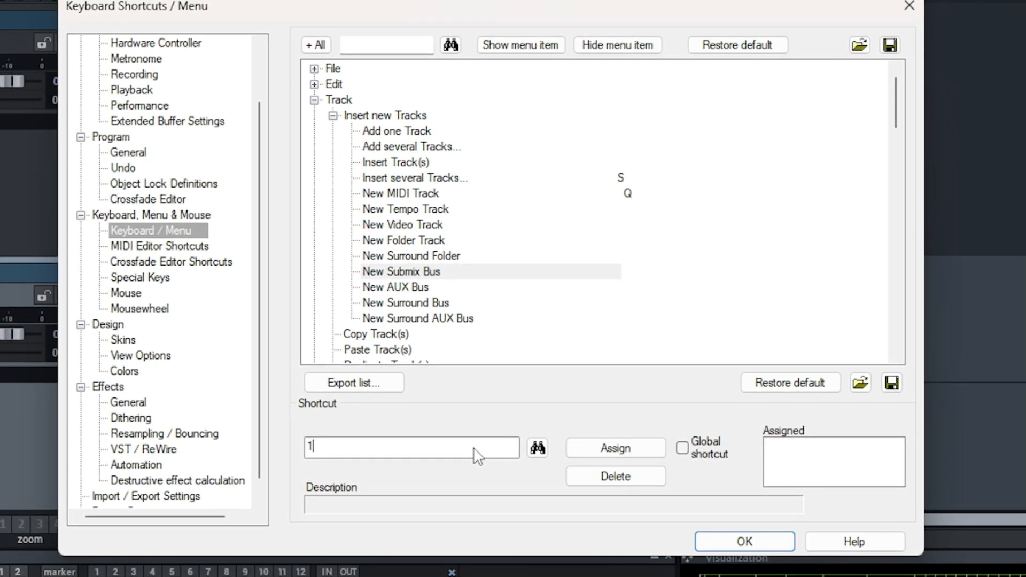
text(.)
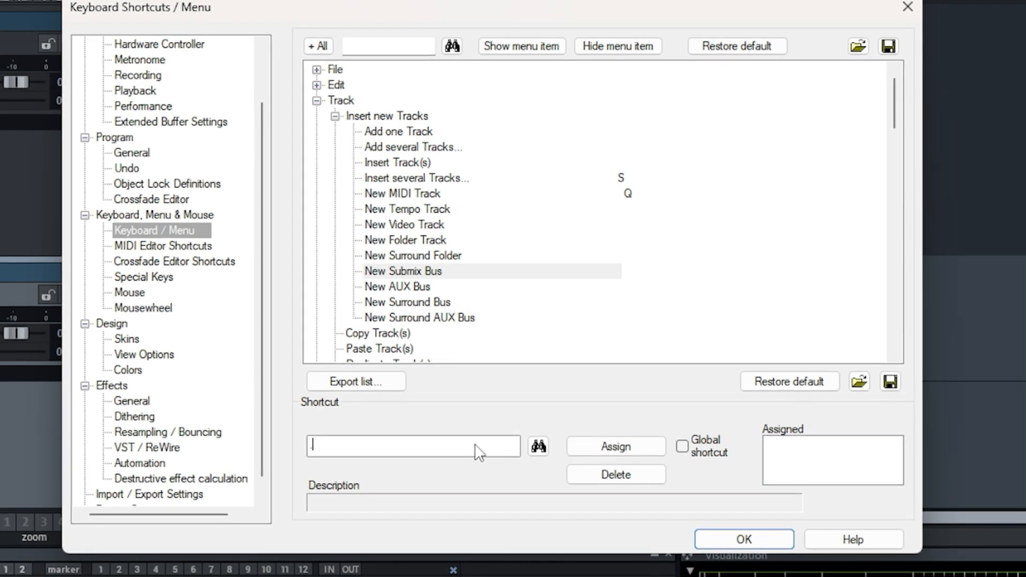
click(635, 453)
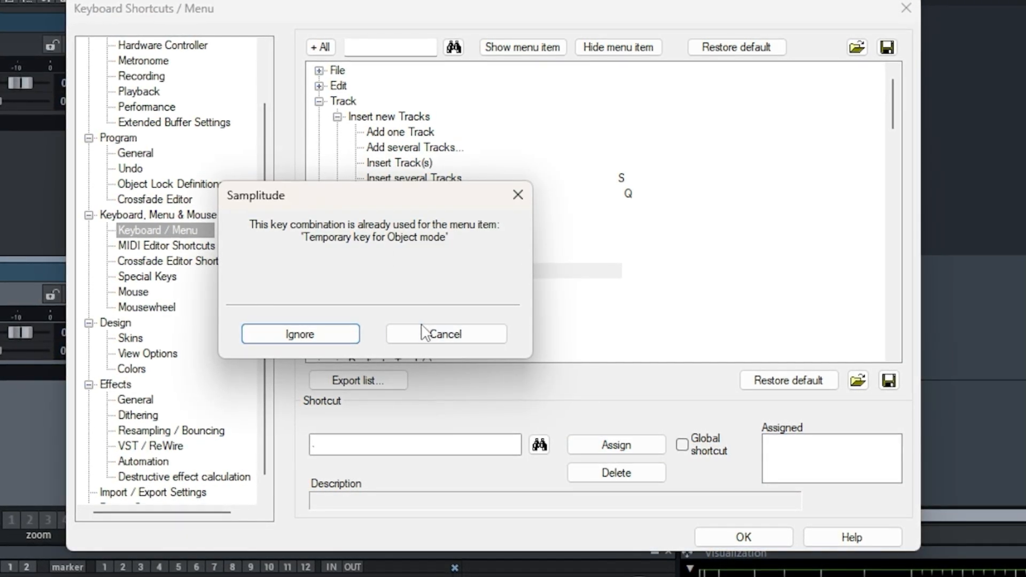
click(434, 334)
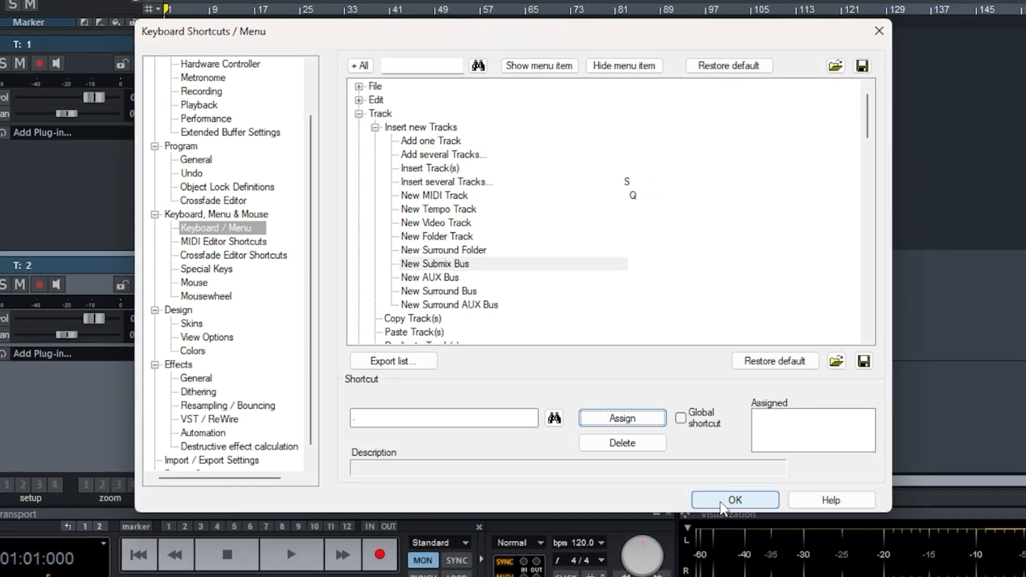
Step: Confirm the keyboard shortcut settings and save the workspace as Smooth, overwriting the existing file
click(718, 526)
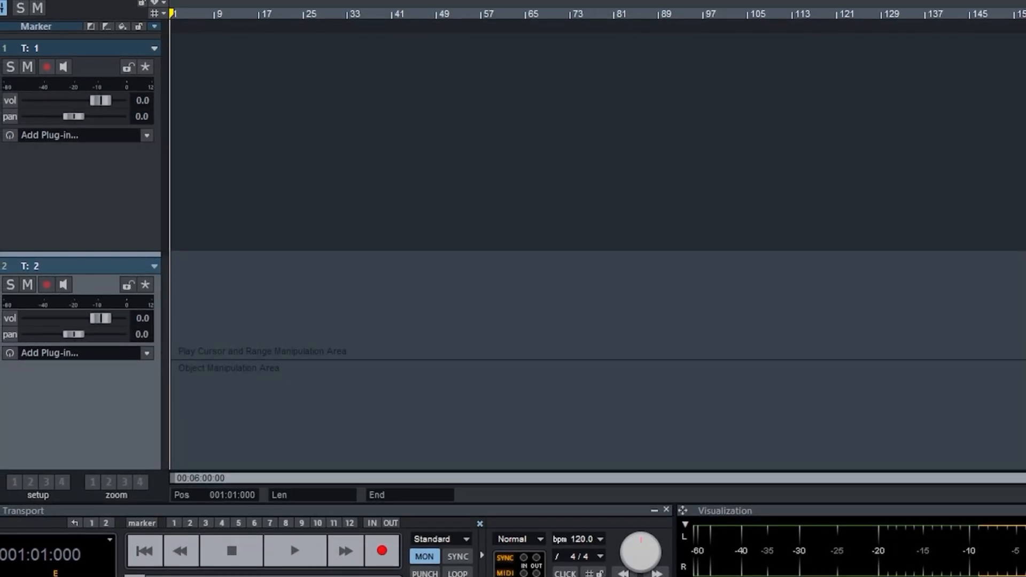
click(38, 576)
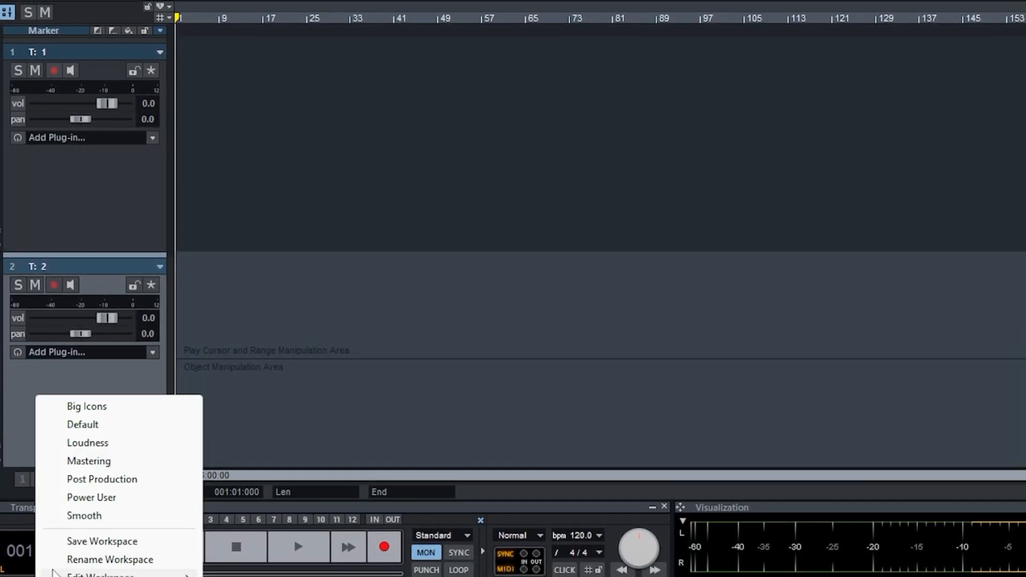
click(100, 542)
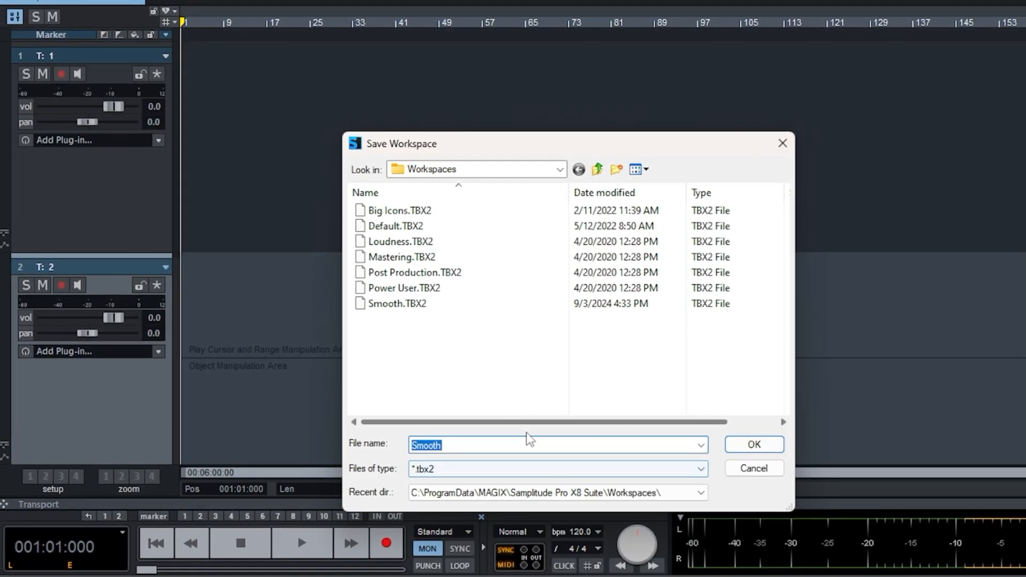
click(754, 444)
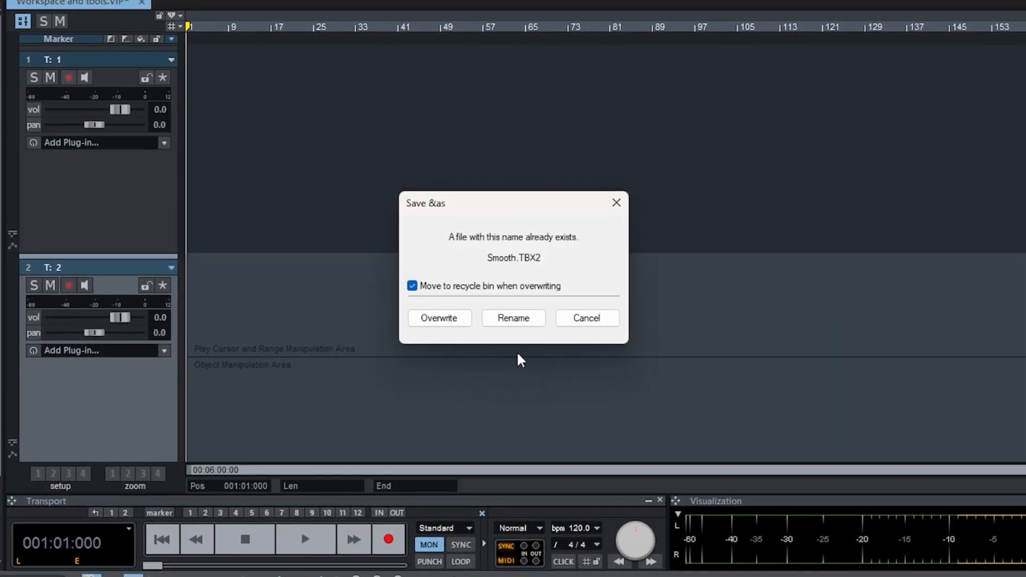
click(444, 319)
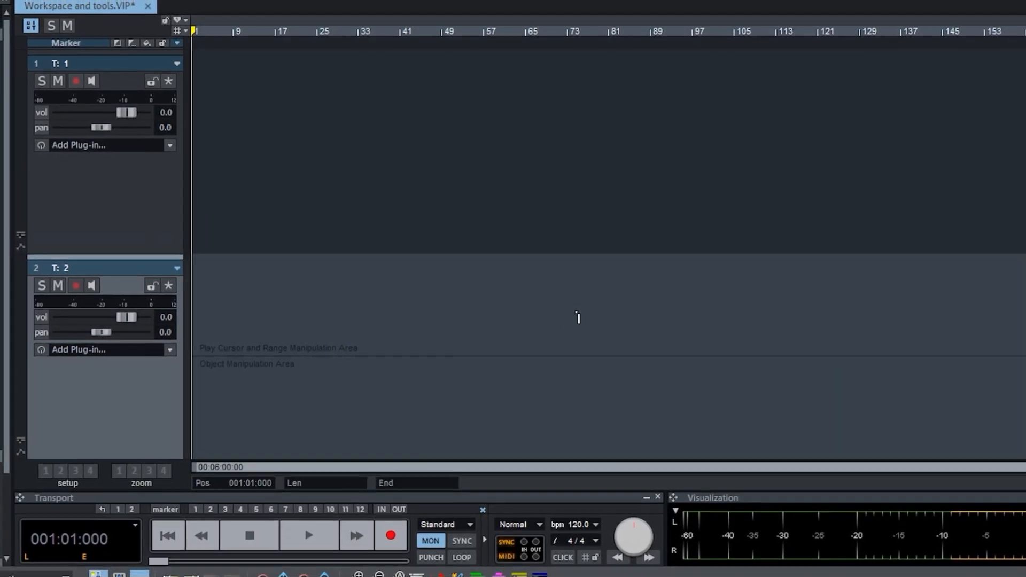
Step: Restart Samplitude, saving the changed project on exit, and reopen the recent project Workspace and tools
click(1024, 1)
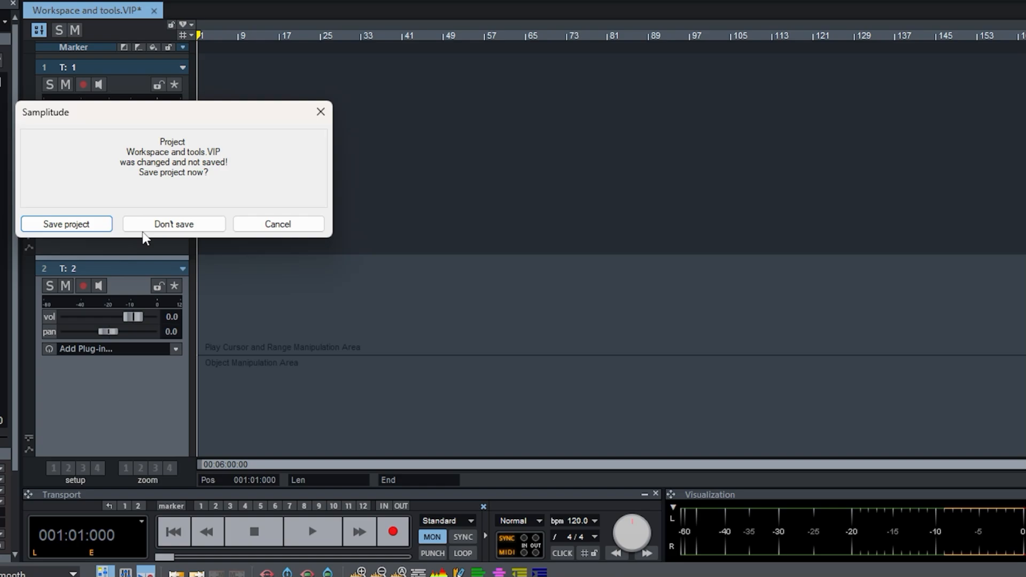
click(79, 225)
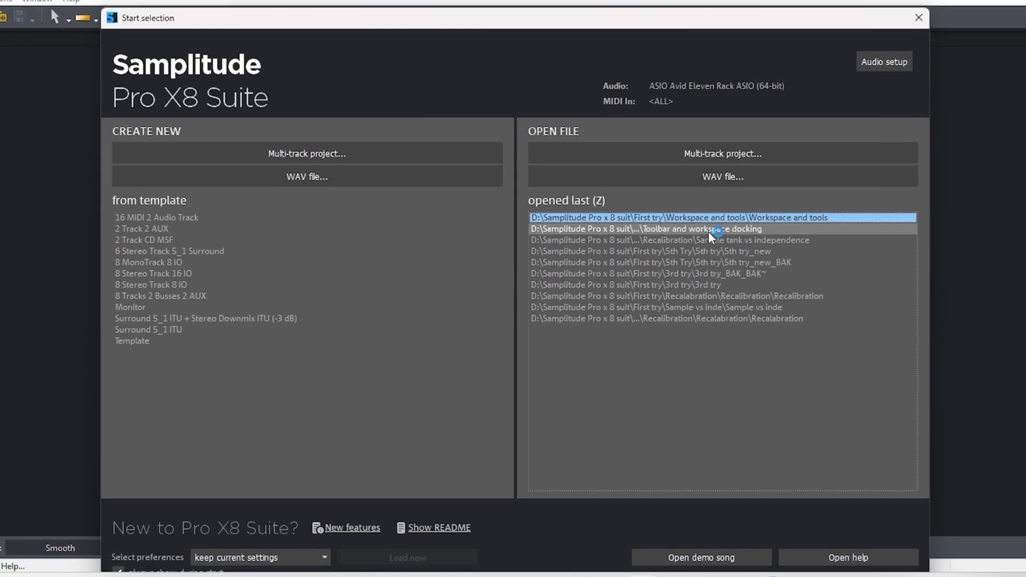
double_click(707, 216)
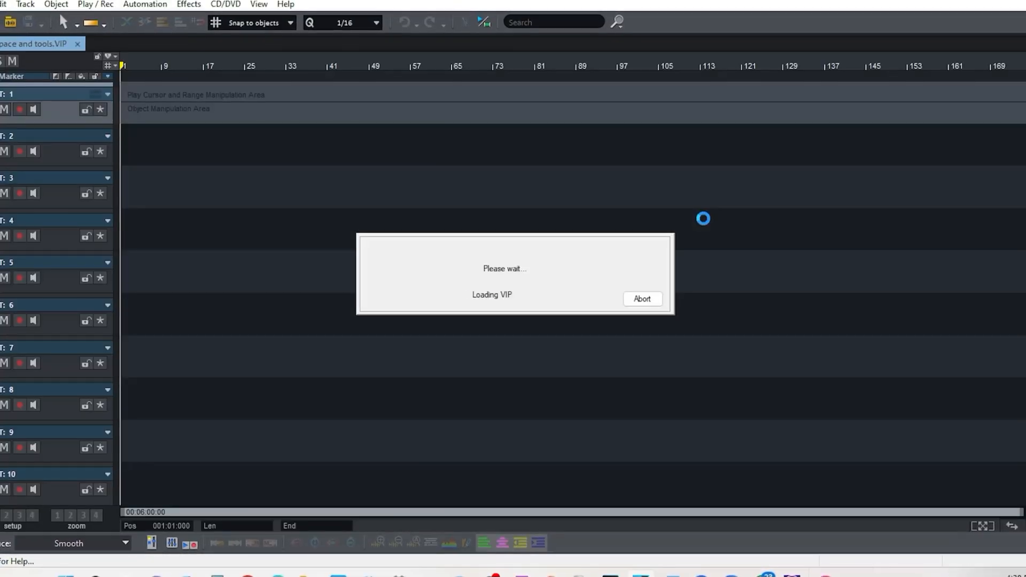